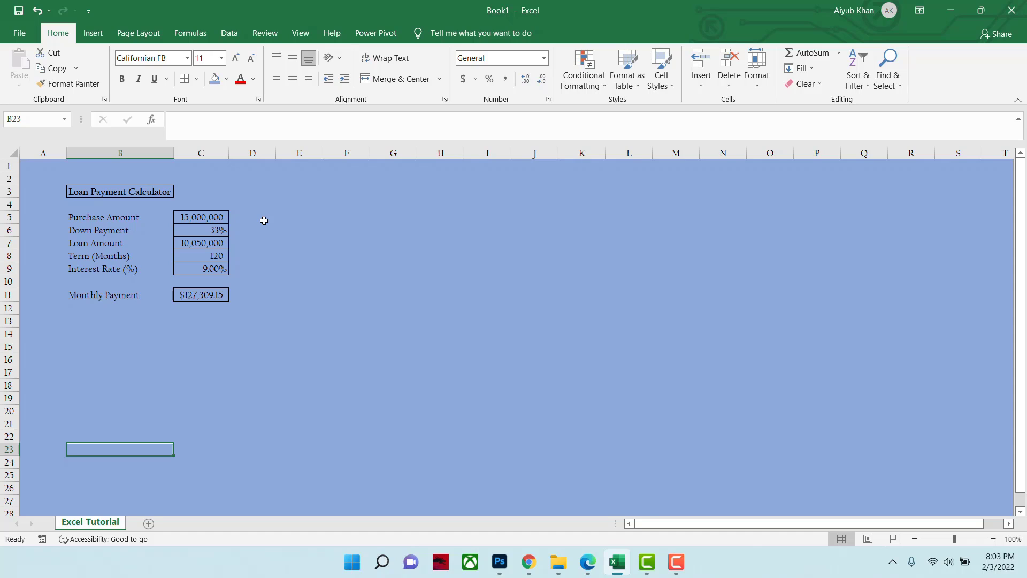
left_click_drag(264, 220, 264, 226)
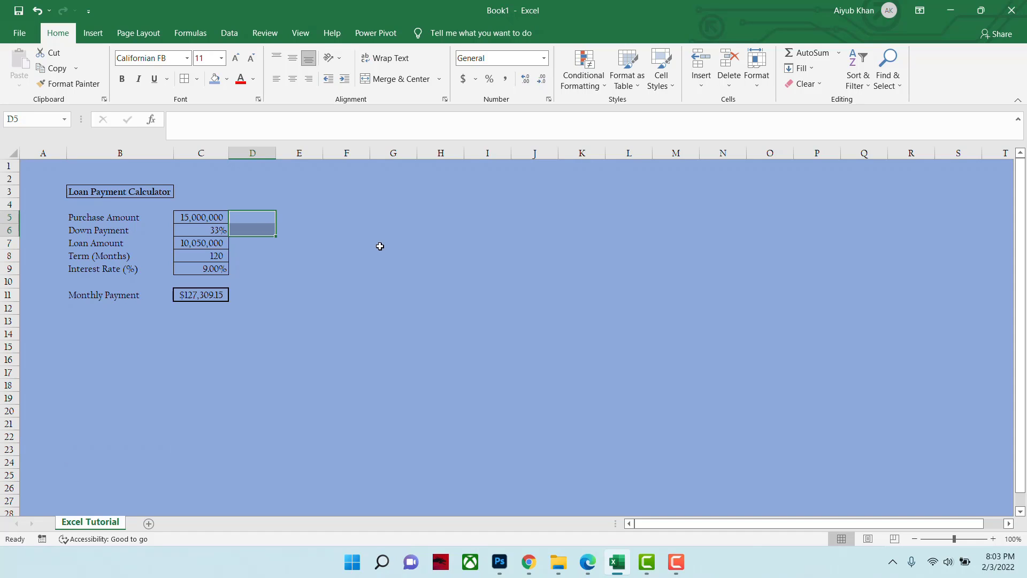
left_click(345, 268)
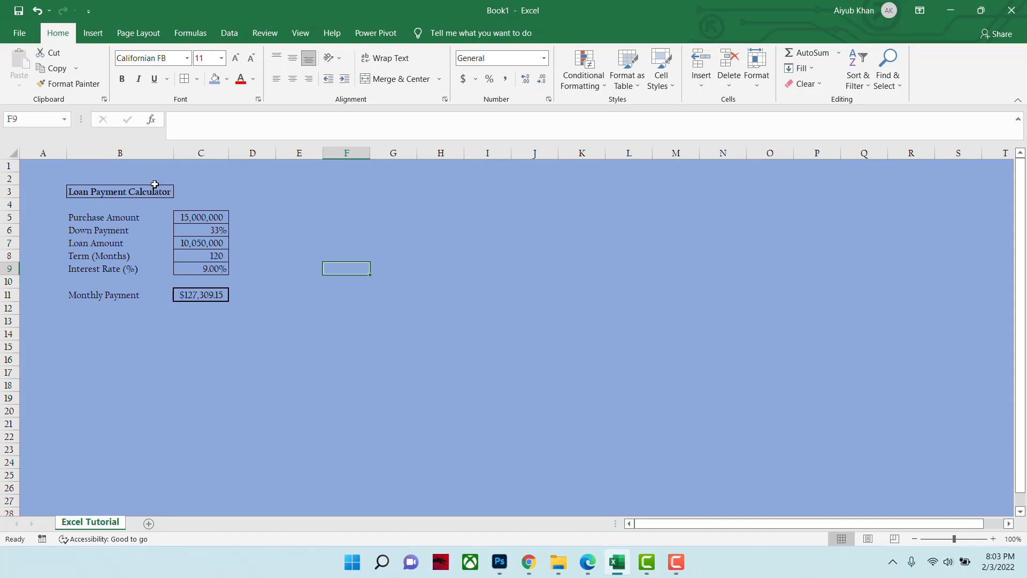
left_click(183, 216)
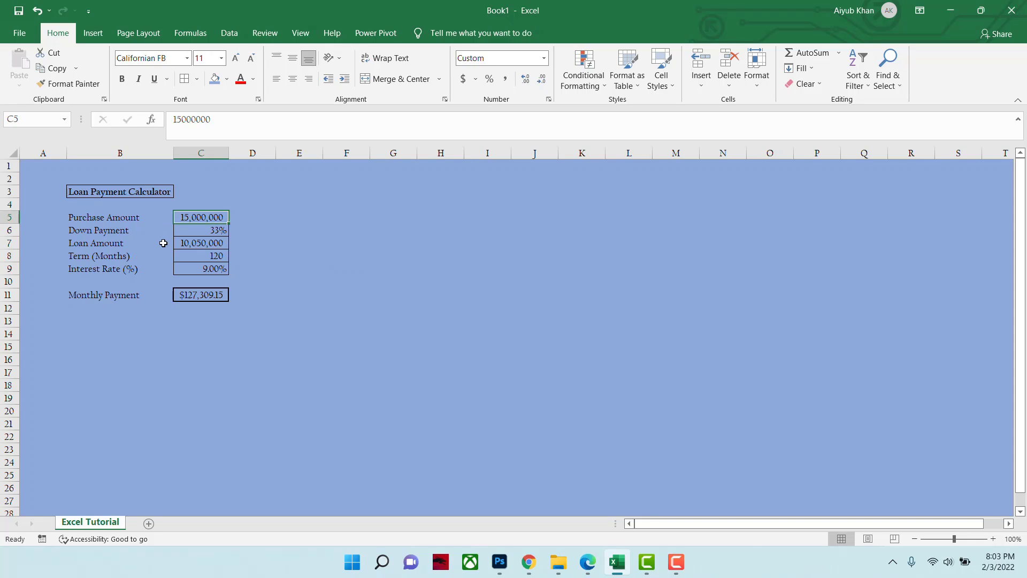
left_click(133, 218)
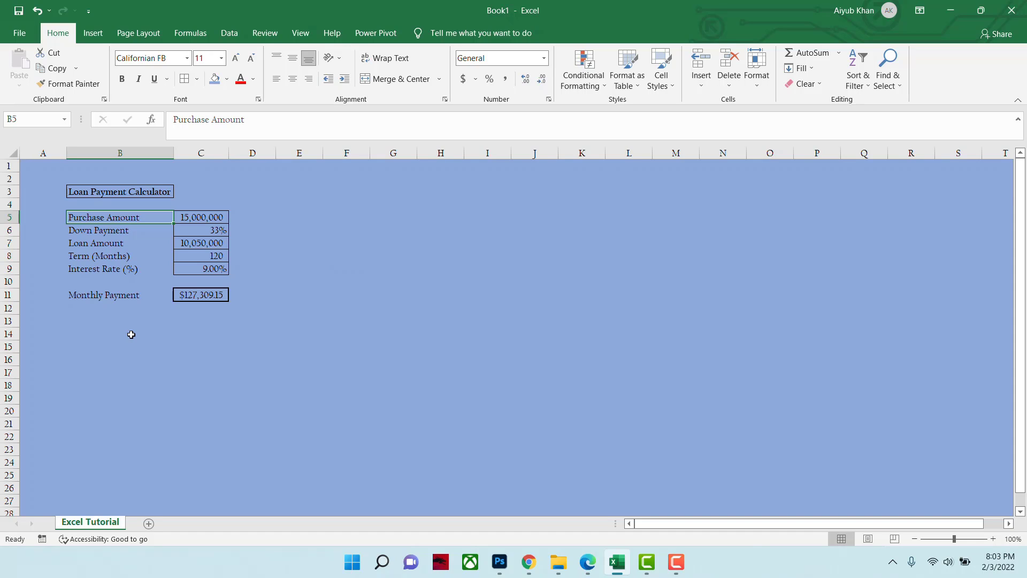
left_click(106, 234)
Number the calculator rows 1 to 6 in column A, from Purchase Amount in A5 to Monthly Payment in A11, leaving A10 blank.
left_click(64, 218)
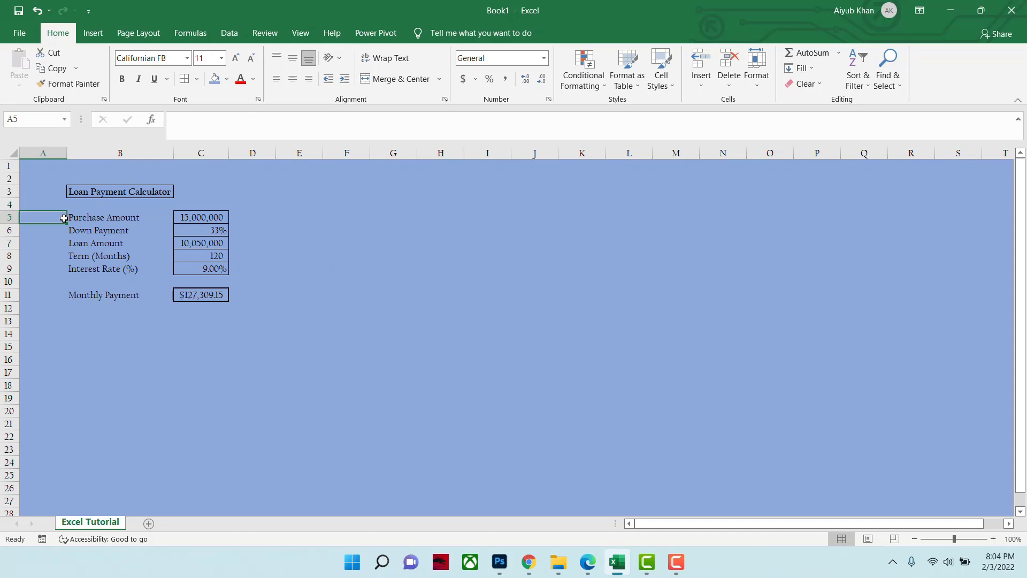
type("1")
key("Return")
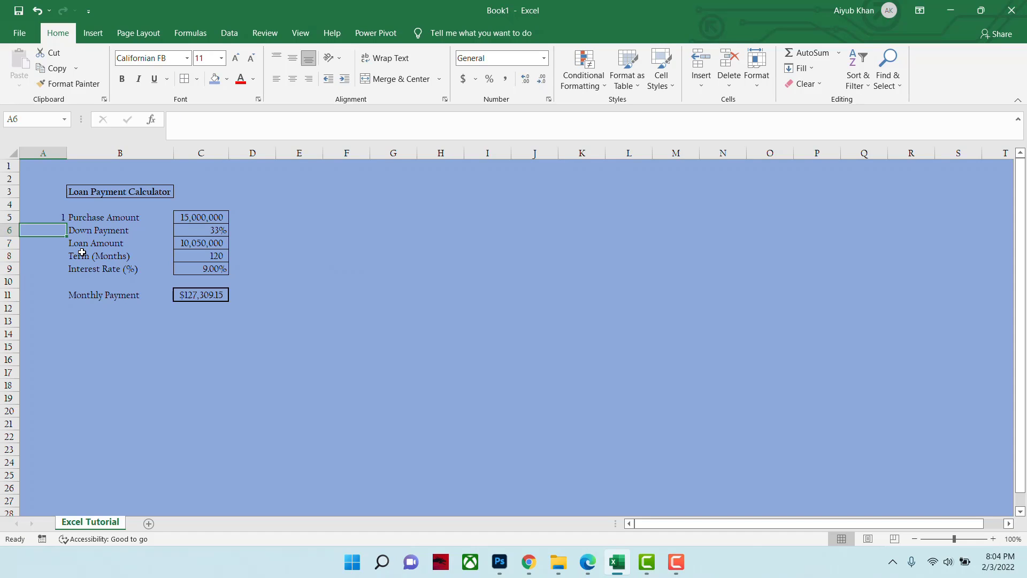
type("2")
key("Return")
type("3")
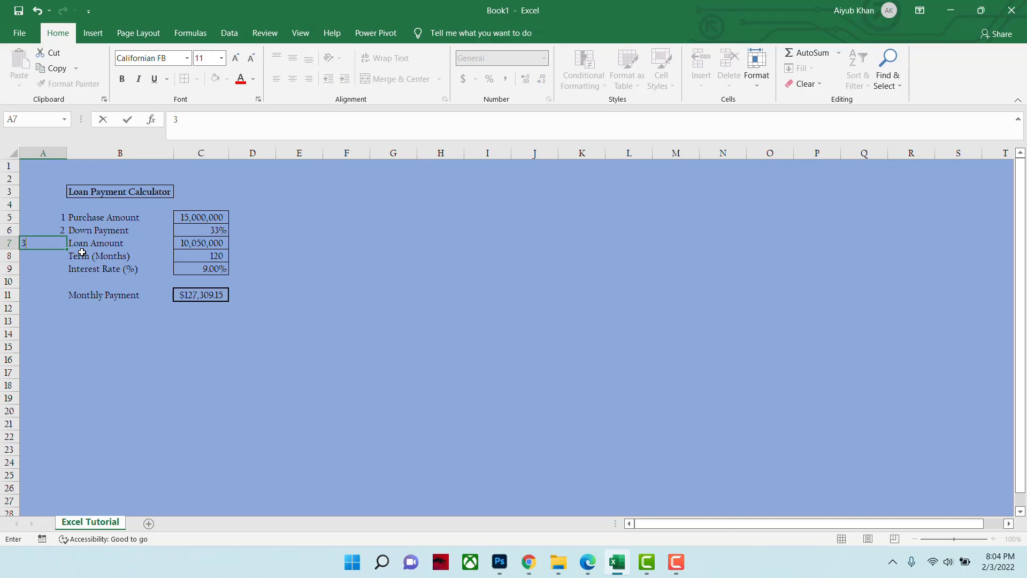
key("Return")
type("4")
key("Return")
type("5")
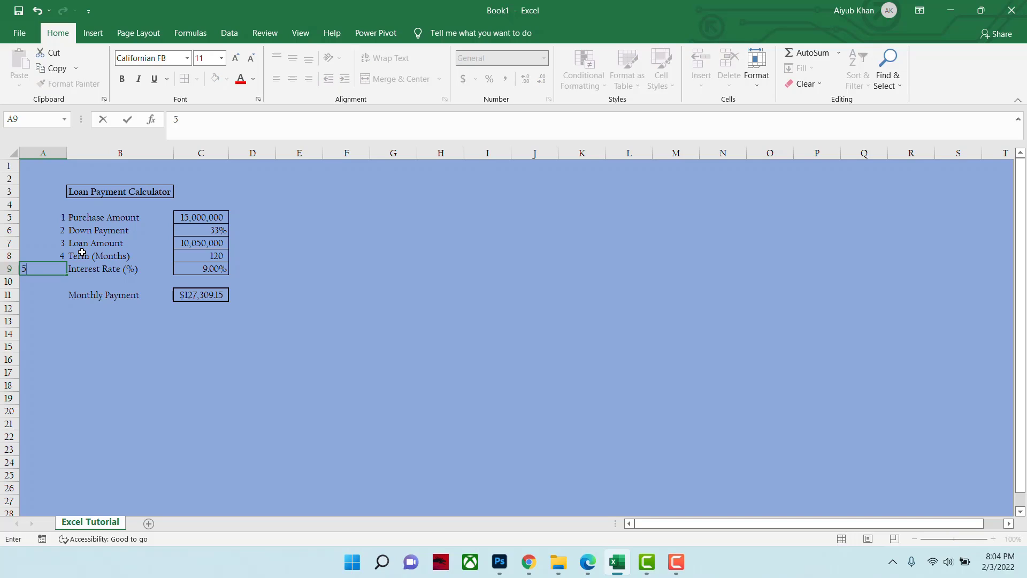
key("Return")
key("Return")
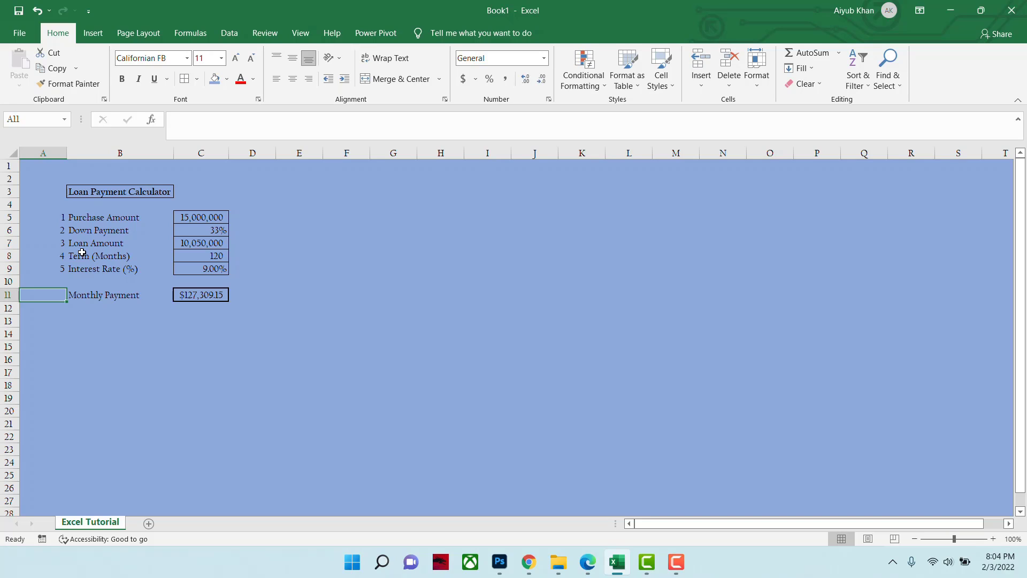
type("6")
key("Return")
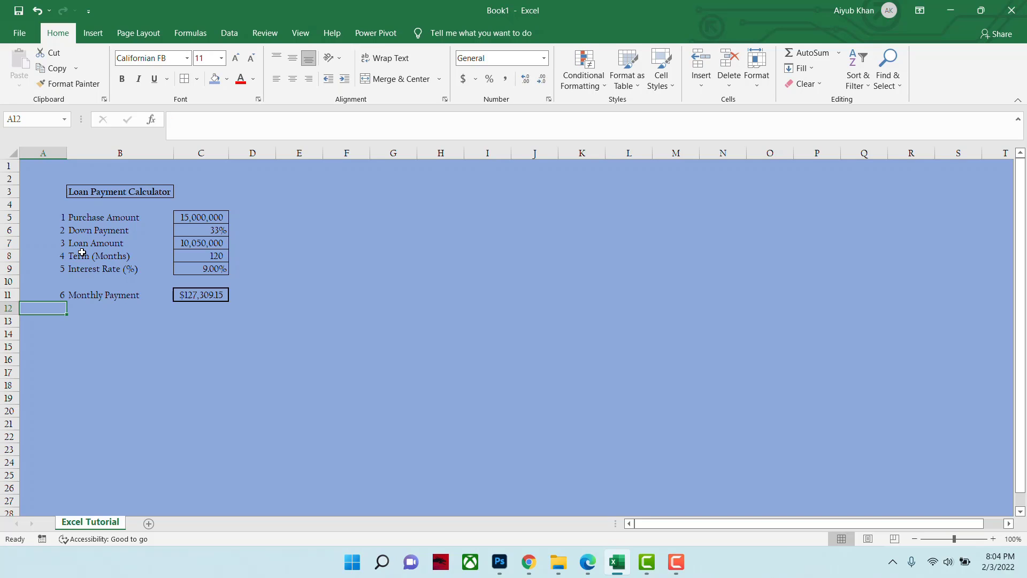
Center the contents of the whole column A horizontally.
left_click(58, 157)
left_click(293, 79)
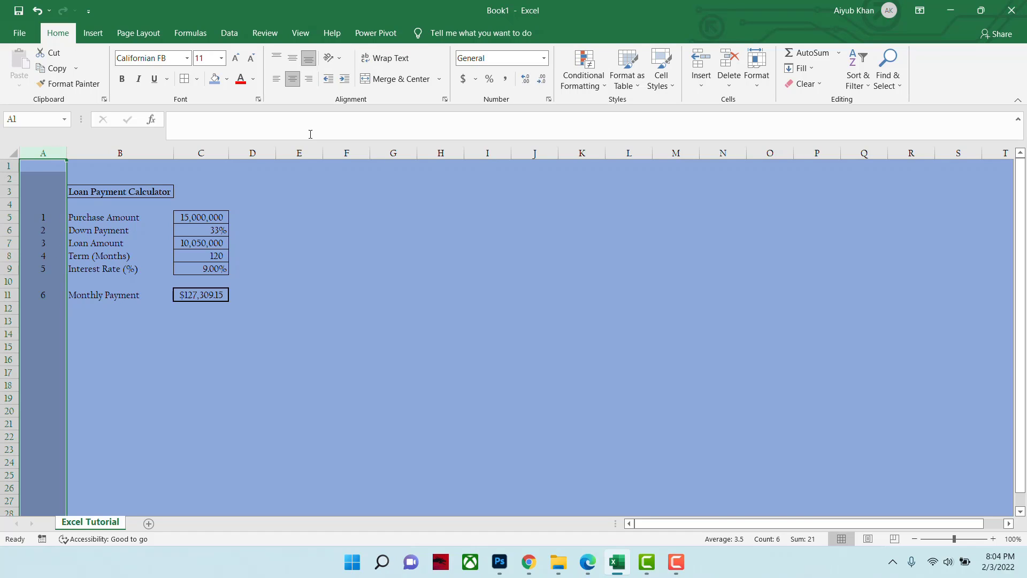
left_click(98, 218)
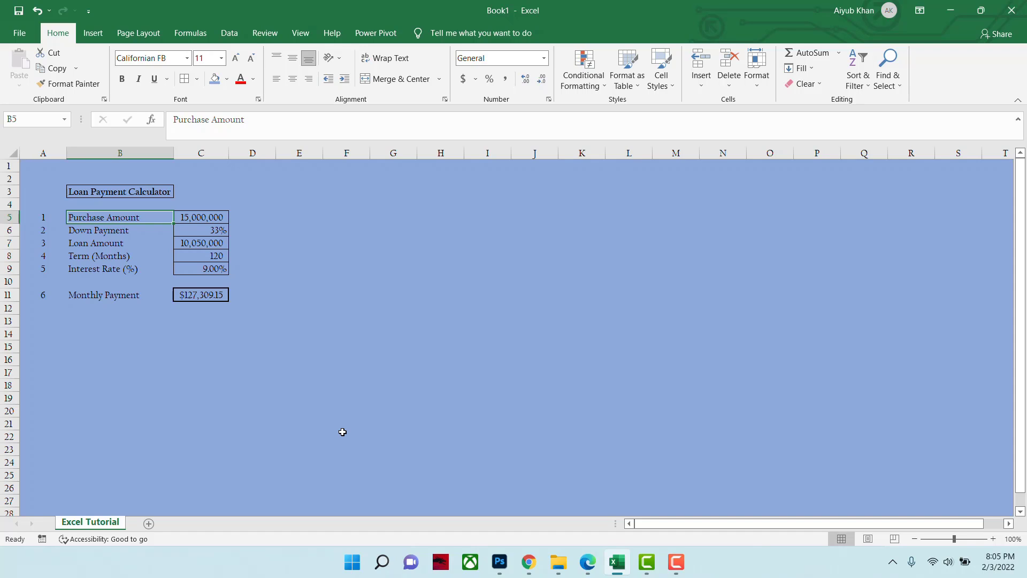
Change the Down Payment percentage in C6 to 20%.
key("Down")
key("Right")
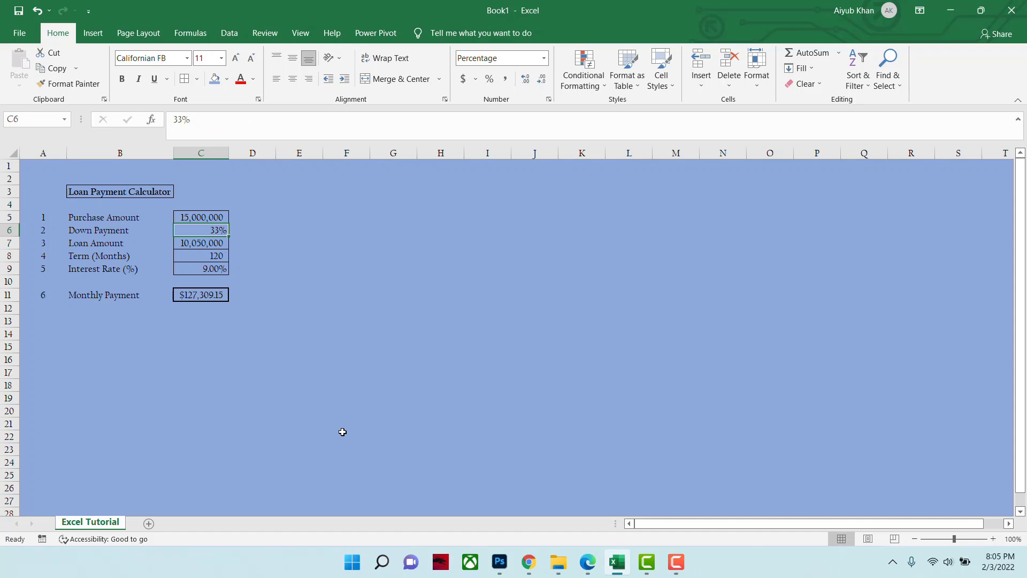
type("20%")
key("Return")
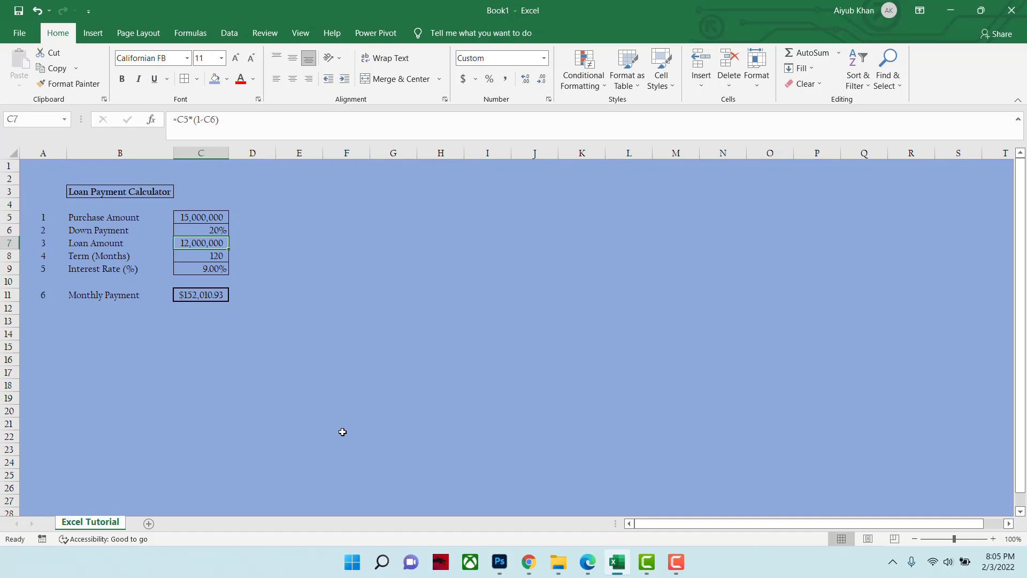
Enter the label PMT in C3, beside the Loan Payment Calculator title.
key("Up")
key("Up")
key("Up")
key("Up")
key("Up")
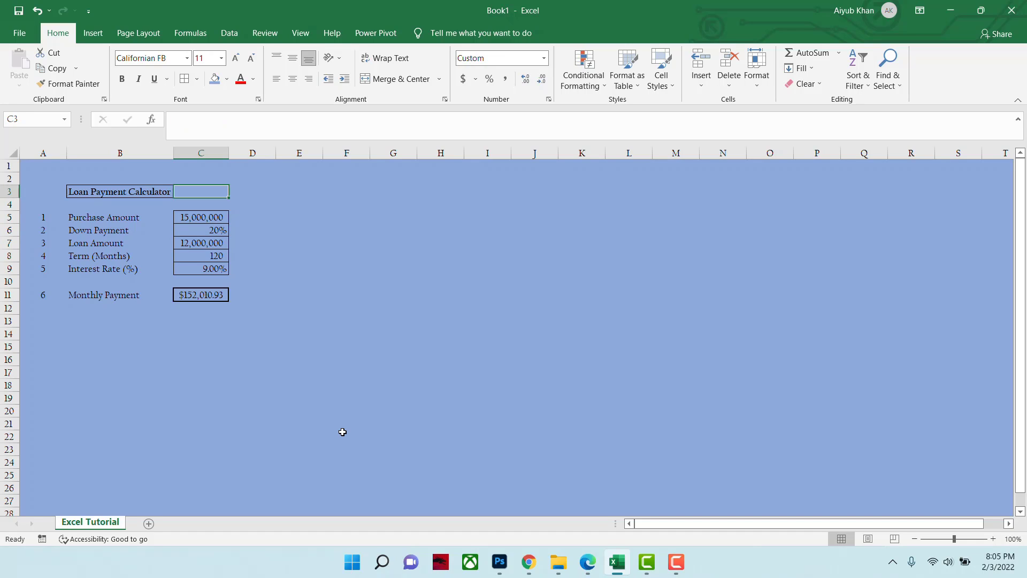
key("Down")
type("P")
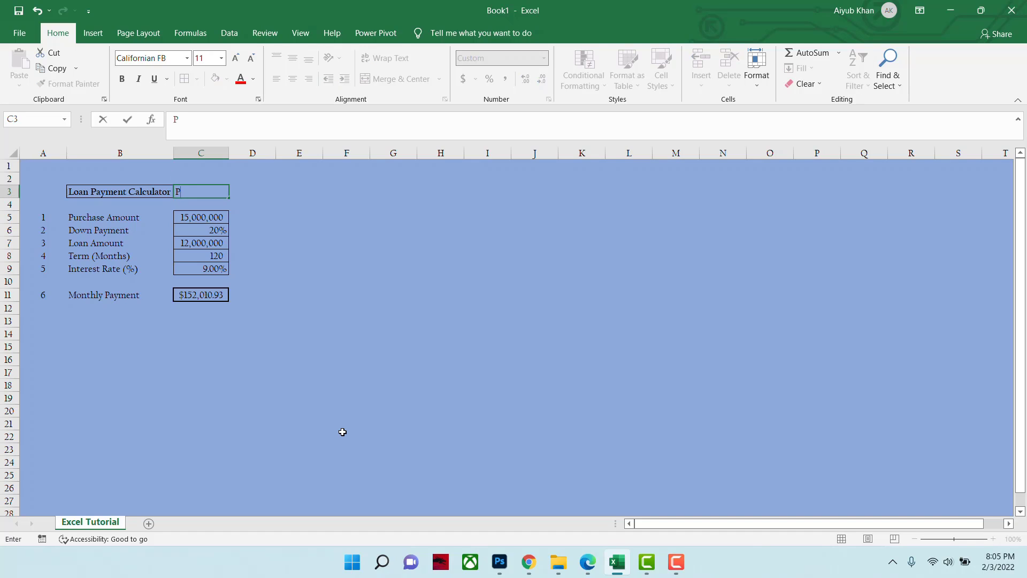
type("MT")
key("Return")
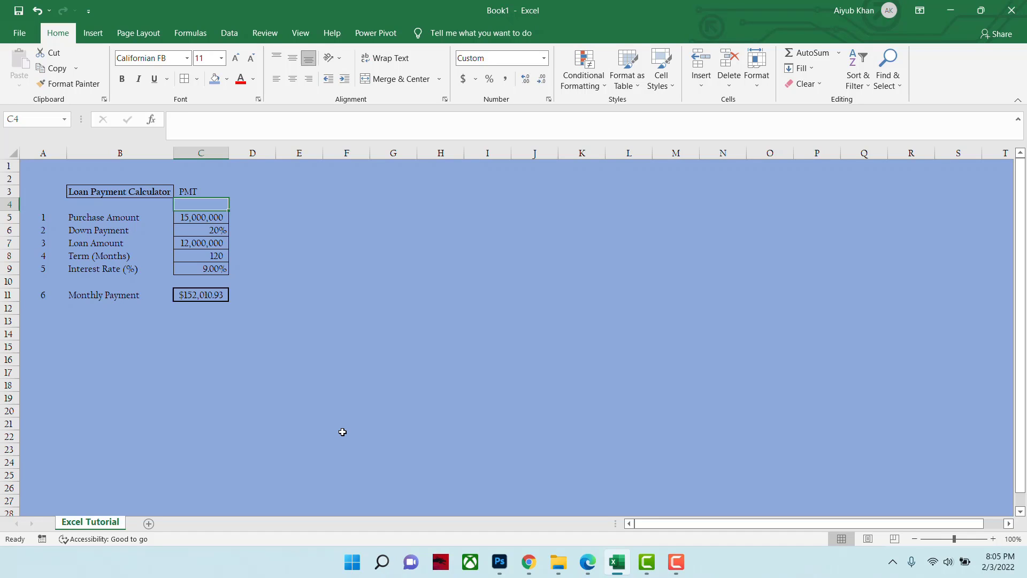
Clear the contents of C5:C11, from the Purchase Amount value through the Monthly Payment value.
key("Down")
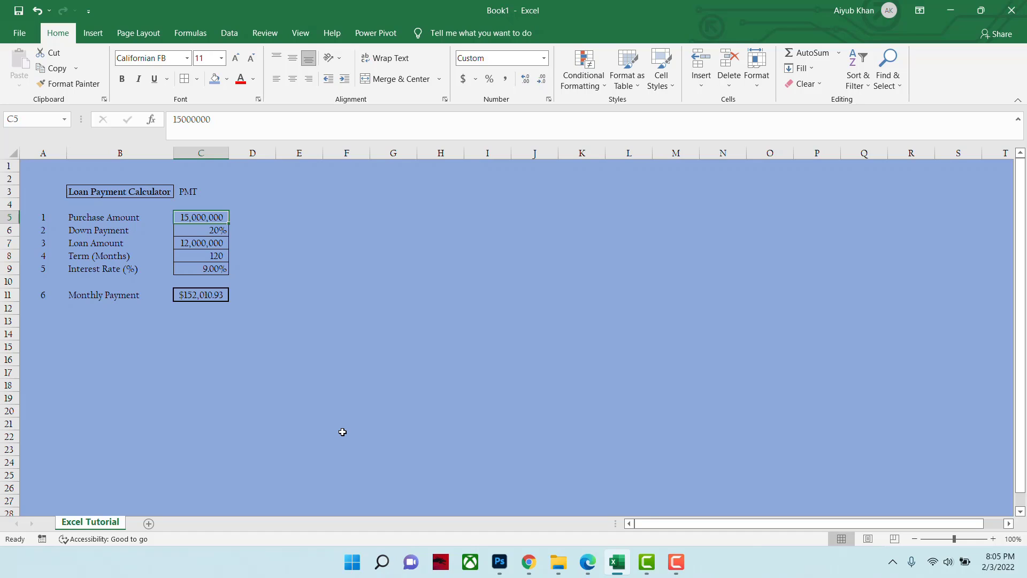
key("shift+Down")
key("shift+Down")
key("shift+Down")
key("shift+Down")
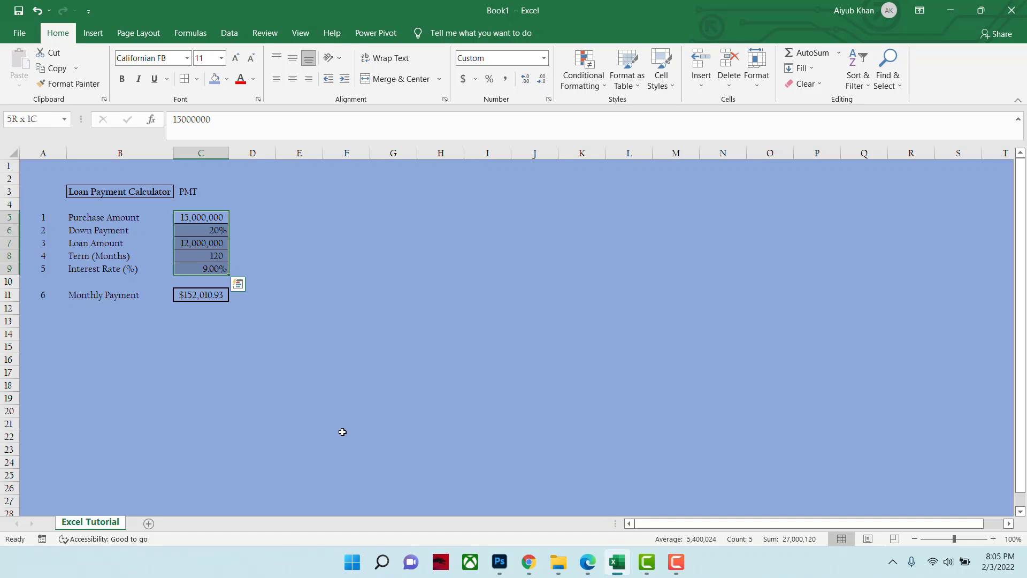
key("shift+Down")
key("shift+Down")
key("Delete")
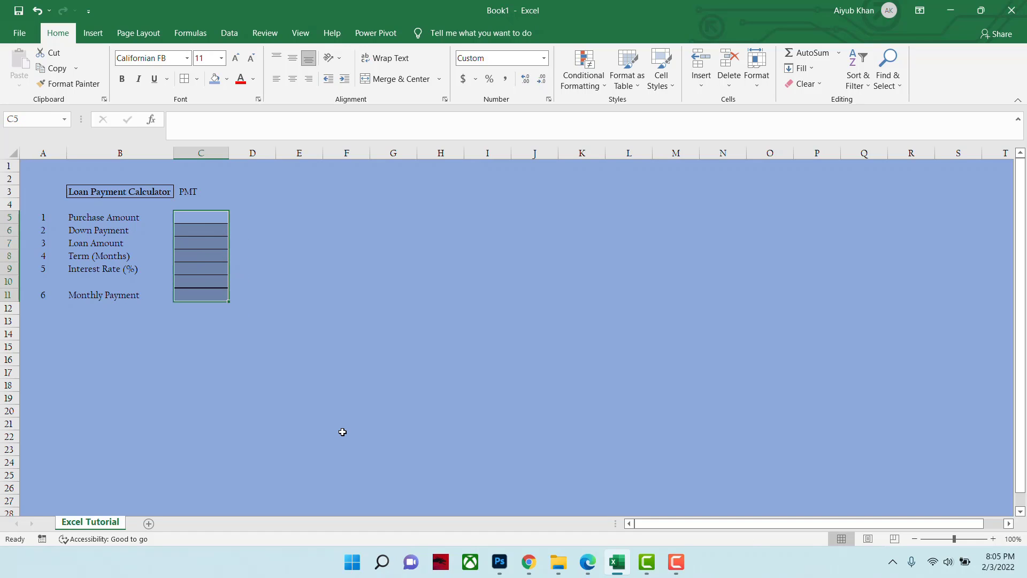
left_click(407, 389)
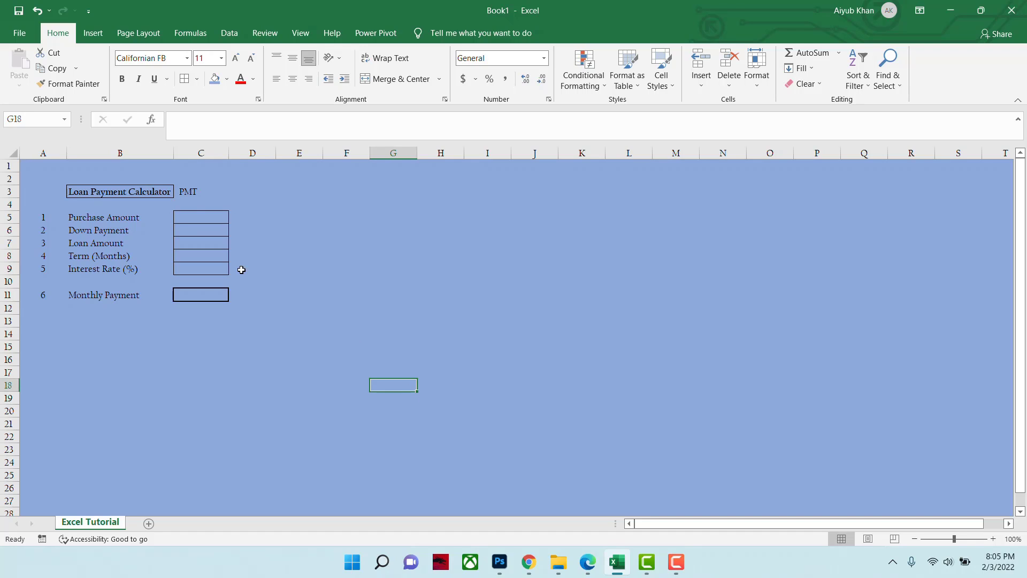
Enter a Purchase Amount of 20,000,000 in C5 and a Down Payment of 20% in C6.
left_click(192, 220)
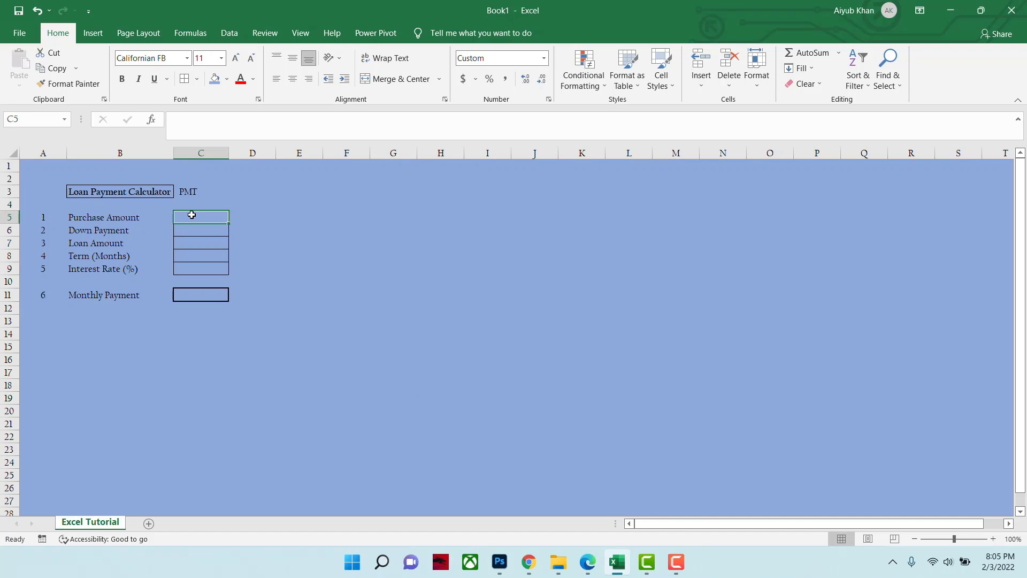
type("20,000,00")
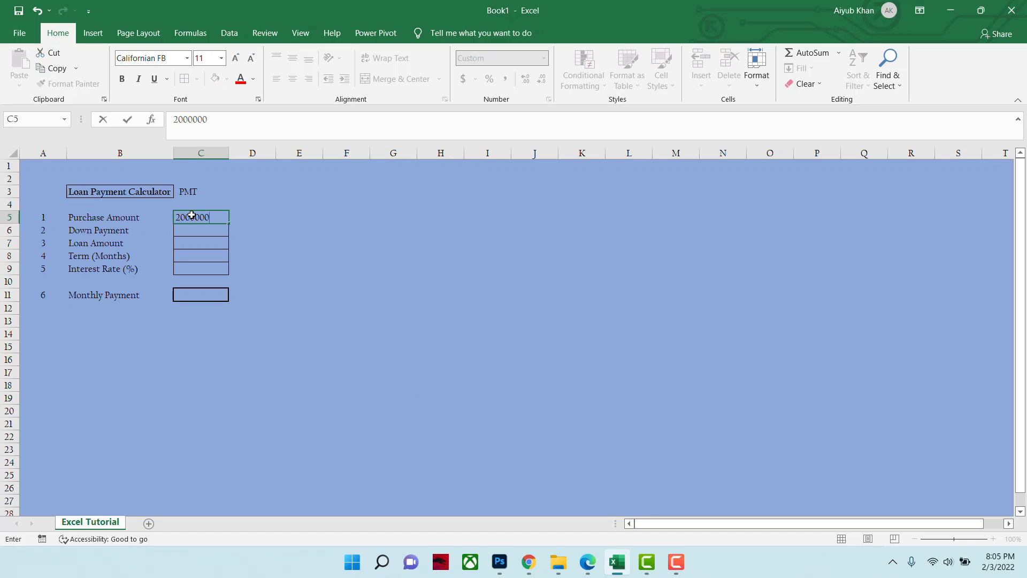
type("0")
key("Return")
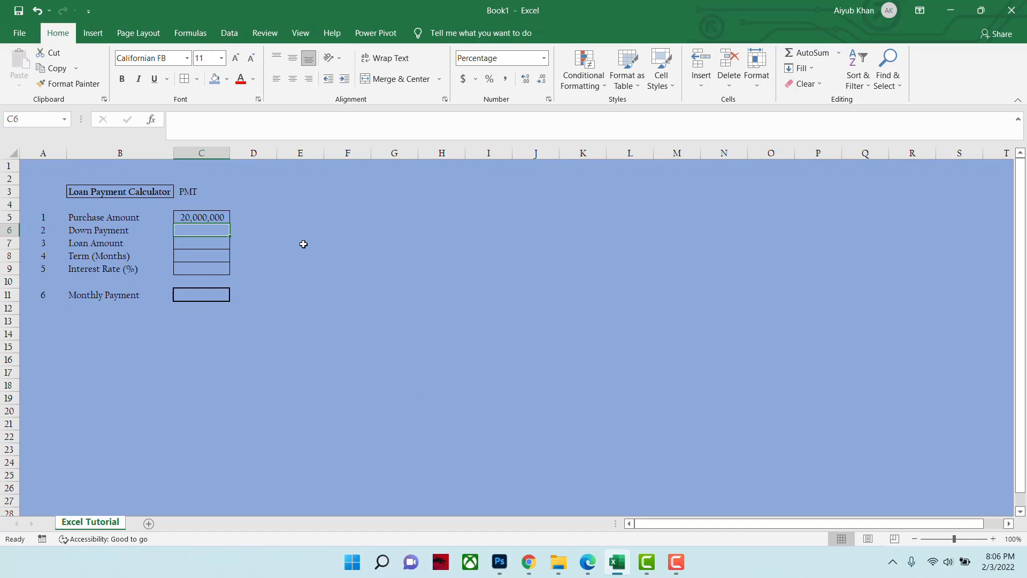
type("20")
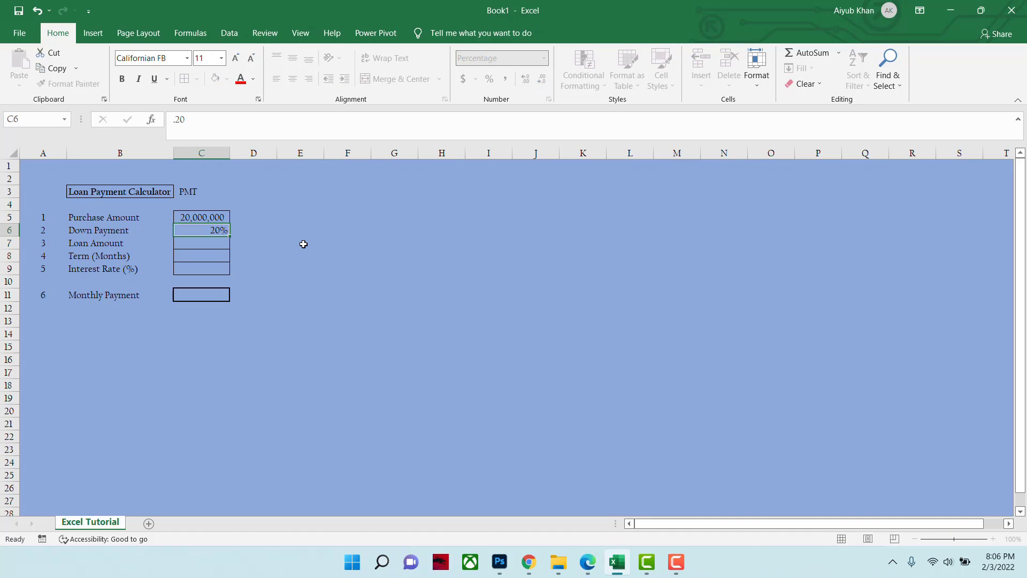
key("Return")
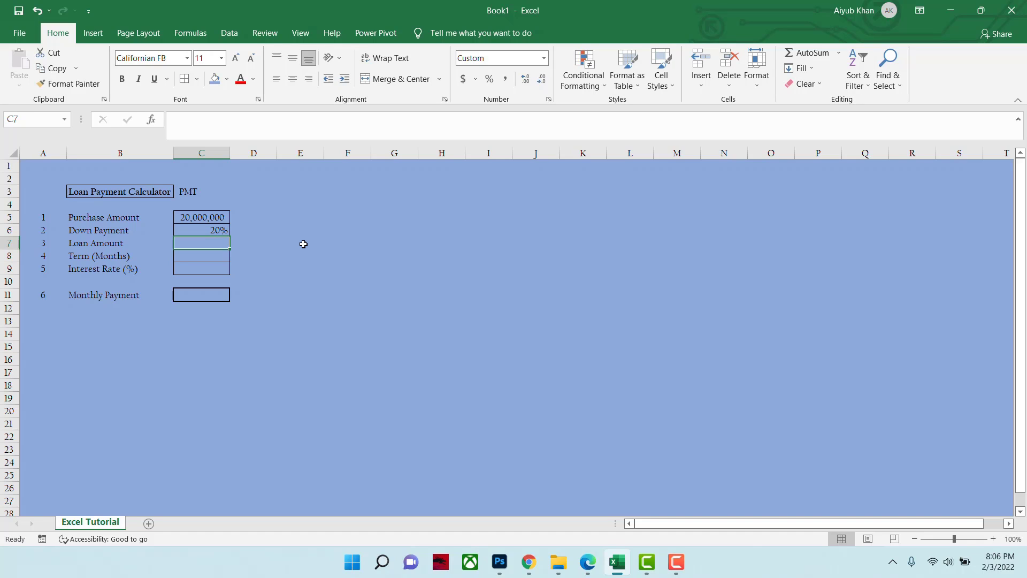
Calculate the Loan Amount in C7 with the formula =C5*(1-C6).
type("=")
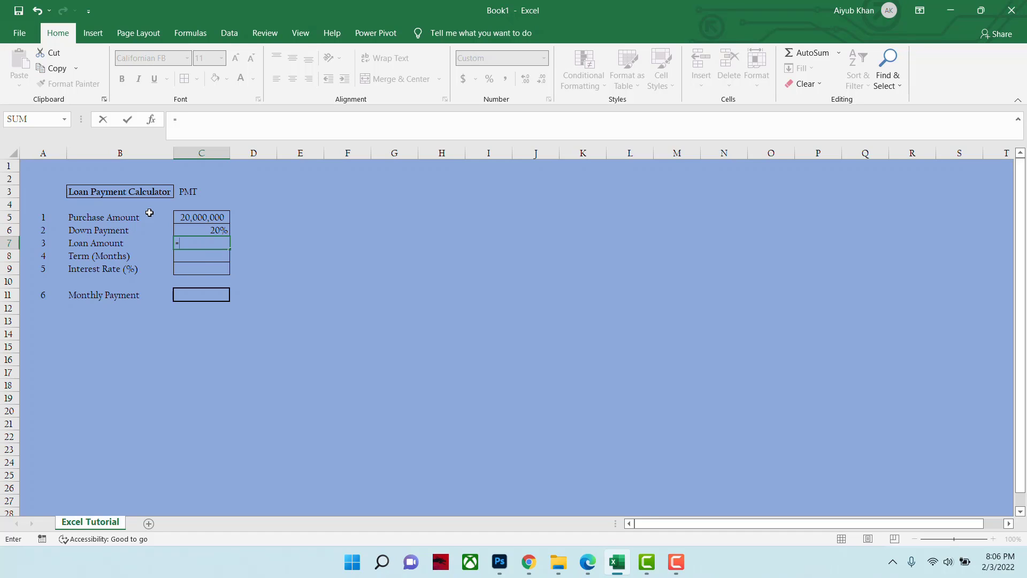
left_click(190, 218)
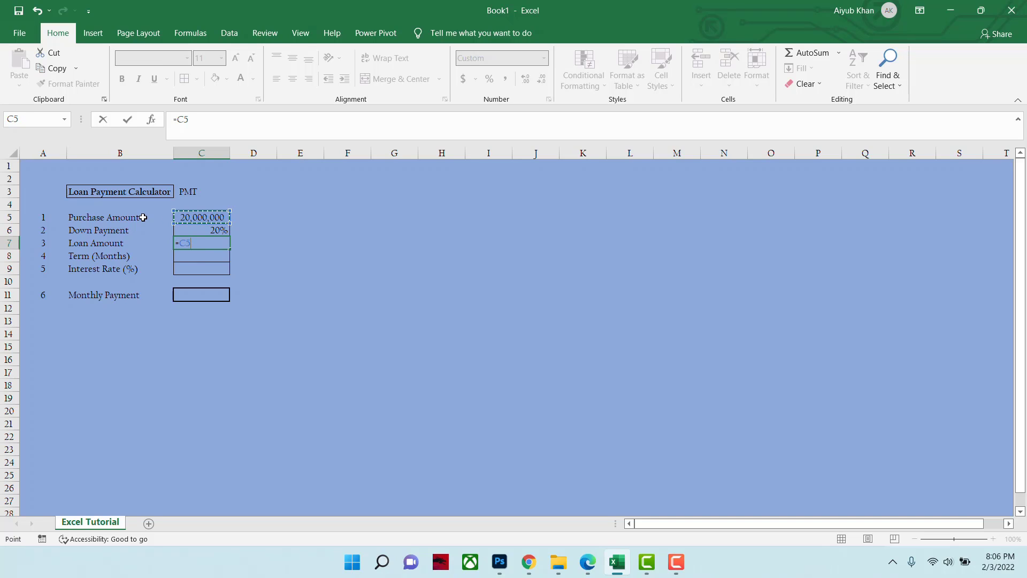
type("*(1-")
left_click(215, 228)
type(")")
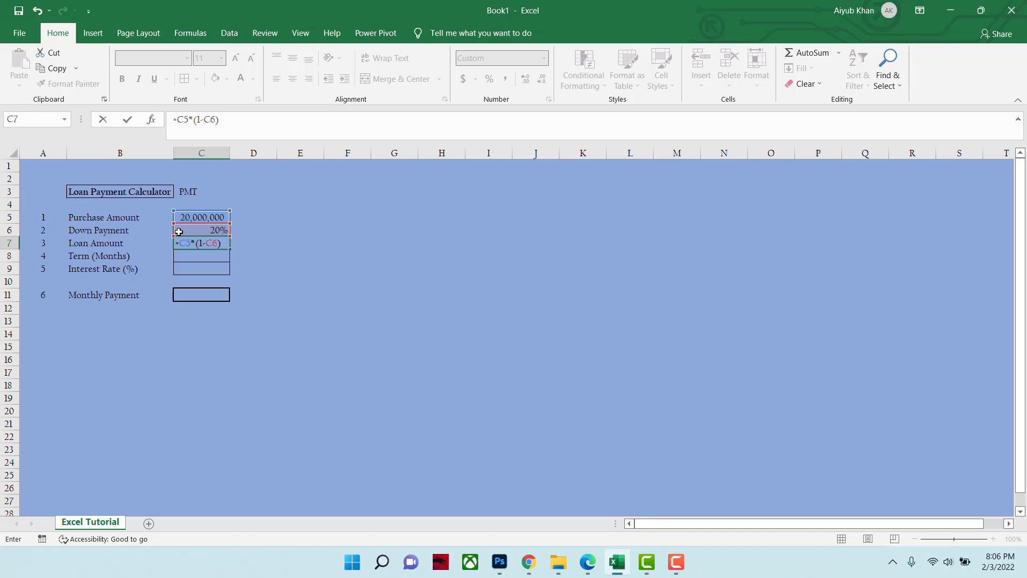
key("Return")
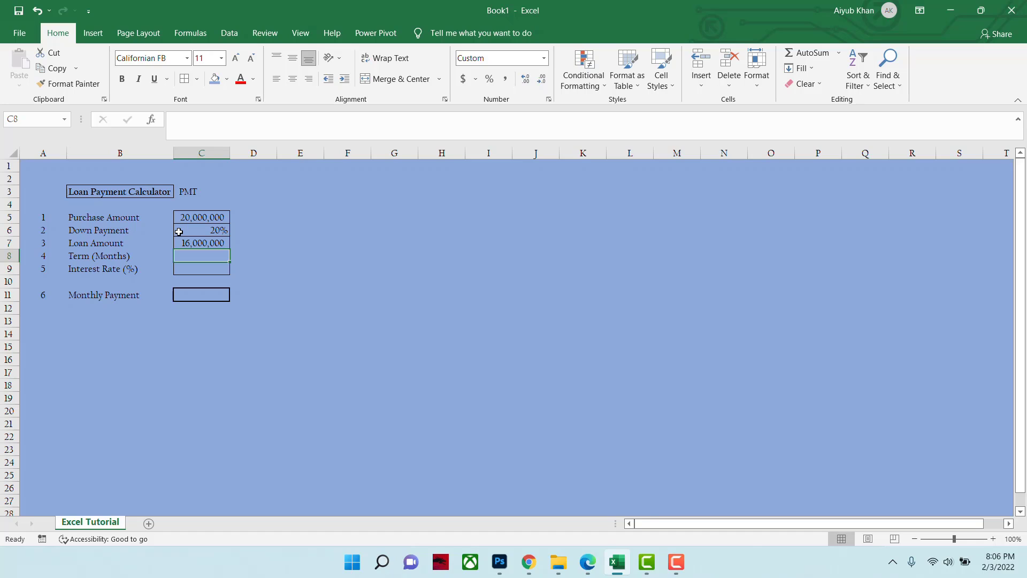
Enter the Term (Months) in C8 as the formula =12*7.
type("=12")
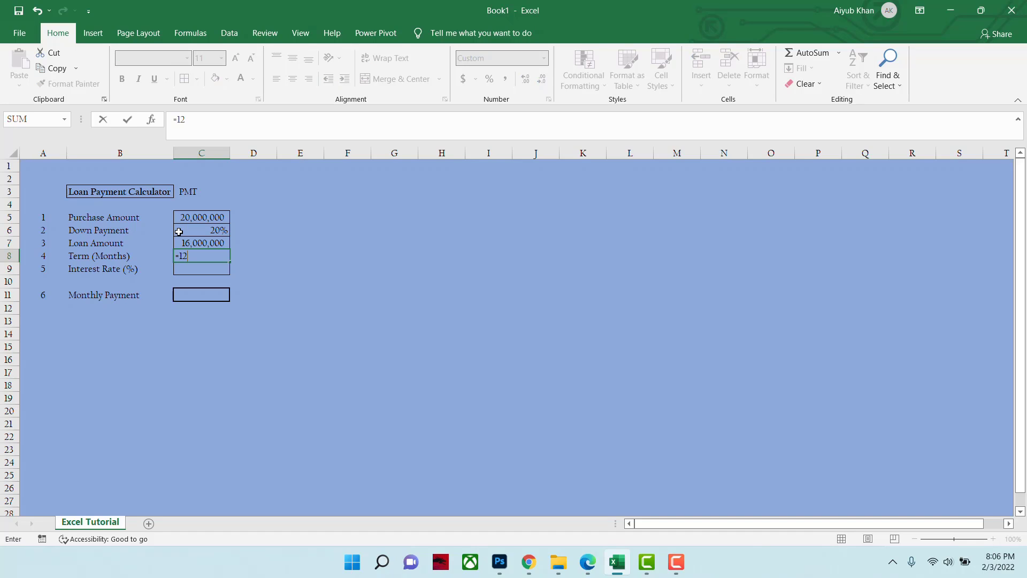
type("*7")
key("Return")
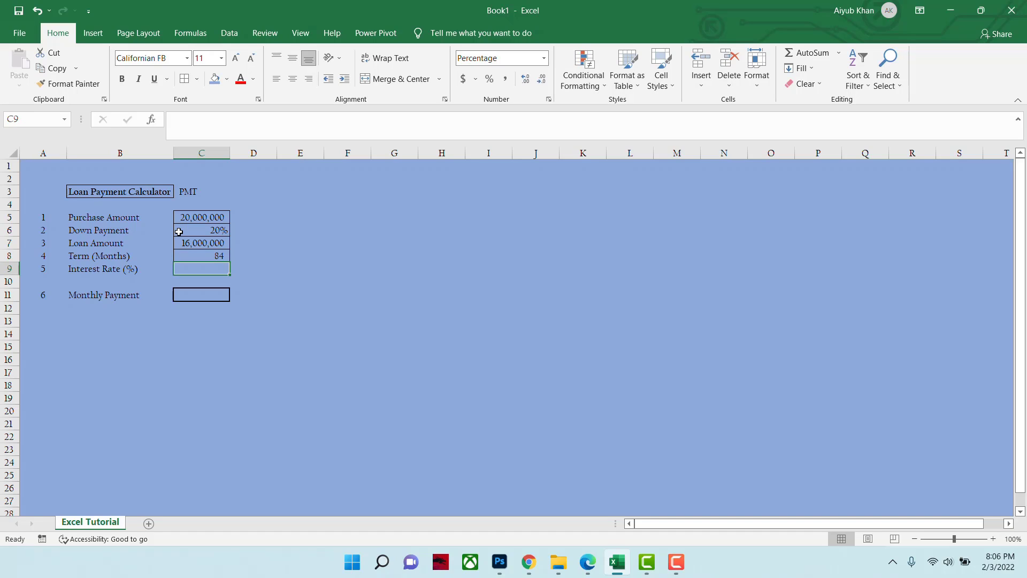
Set the Term (Months) in C8 to ten years with the formula =12*10.
key("Up")
type("=")
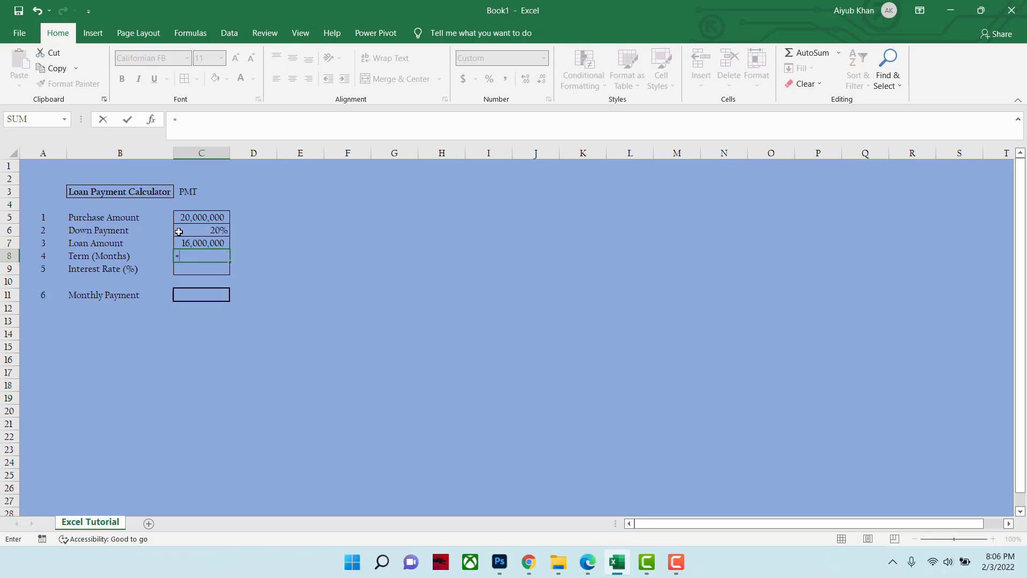
type("12*12")
key("BackSpace")
type("0")
key("Return")
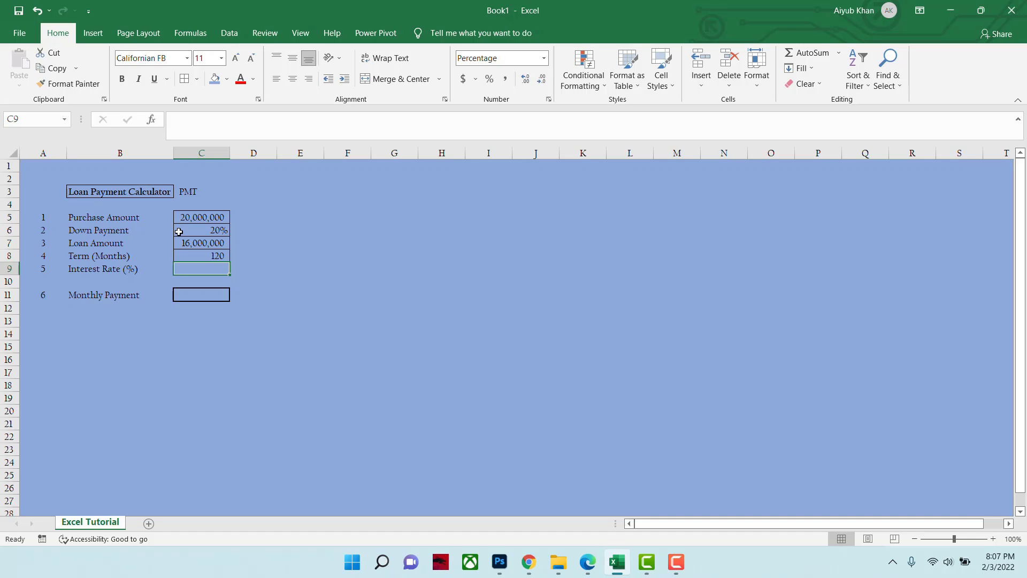
Enter an Interest Rate of 9% in C9.
type("9%")
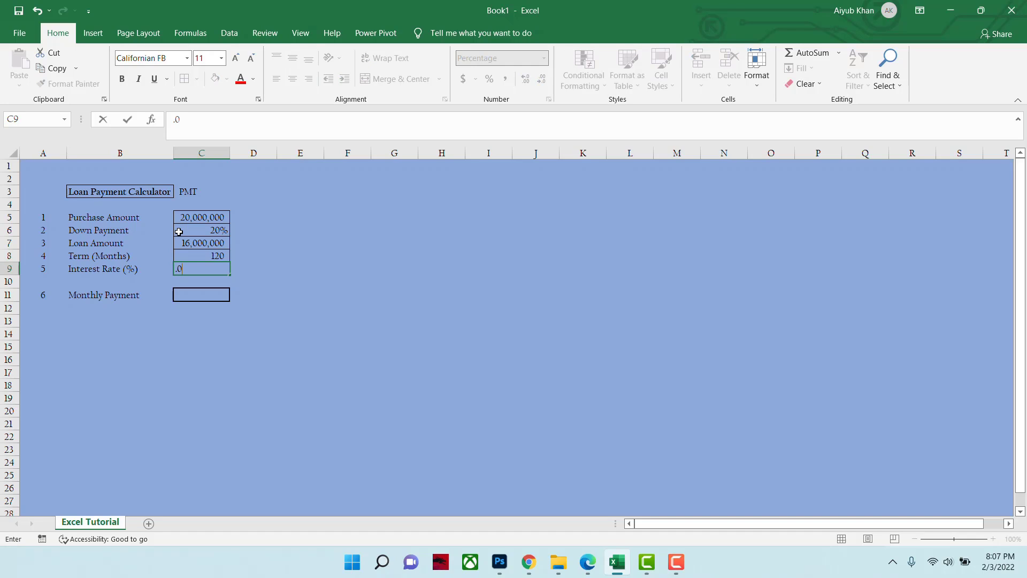
key("Return")
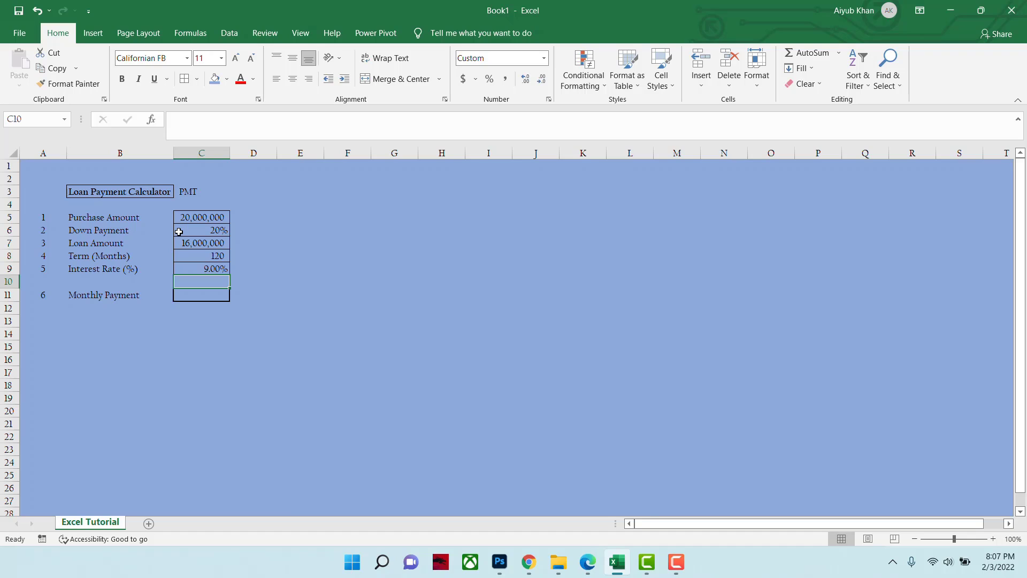
key("Down")
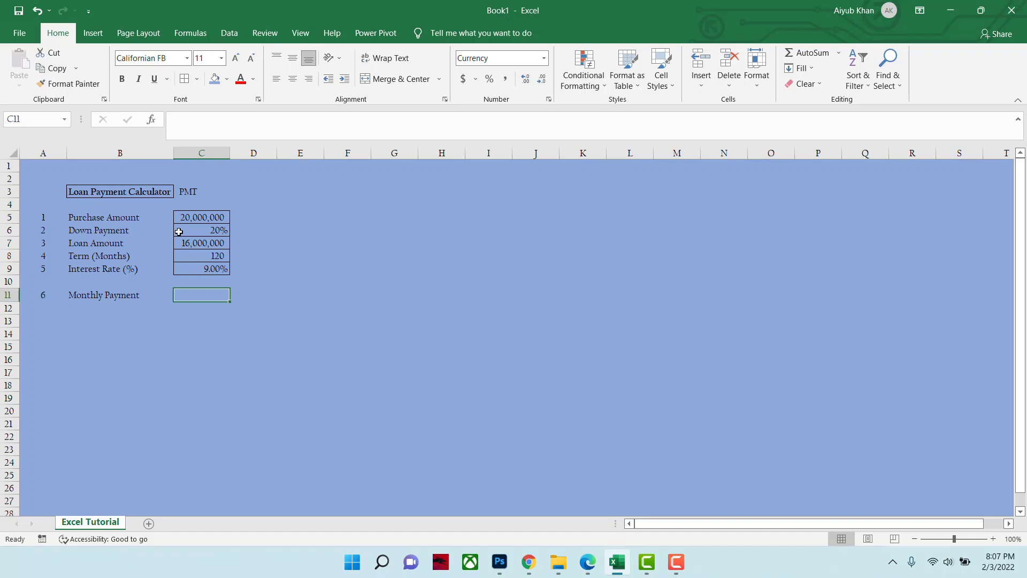
type("=")
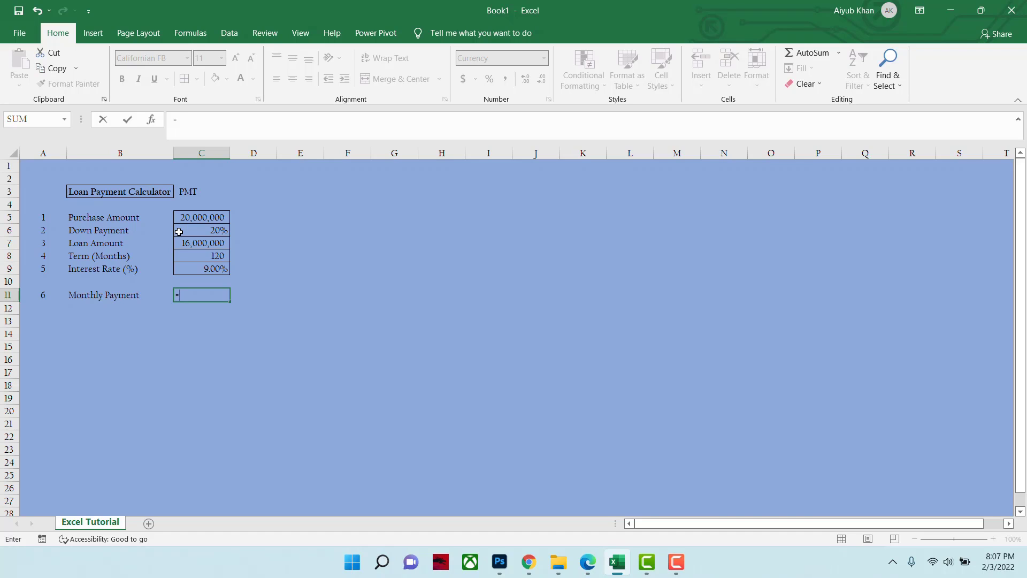
key("BackSpace")
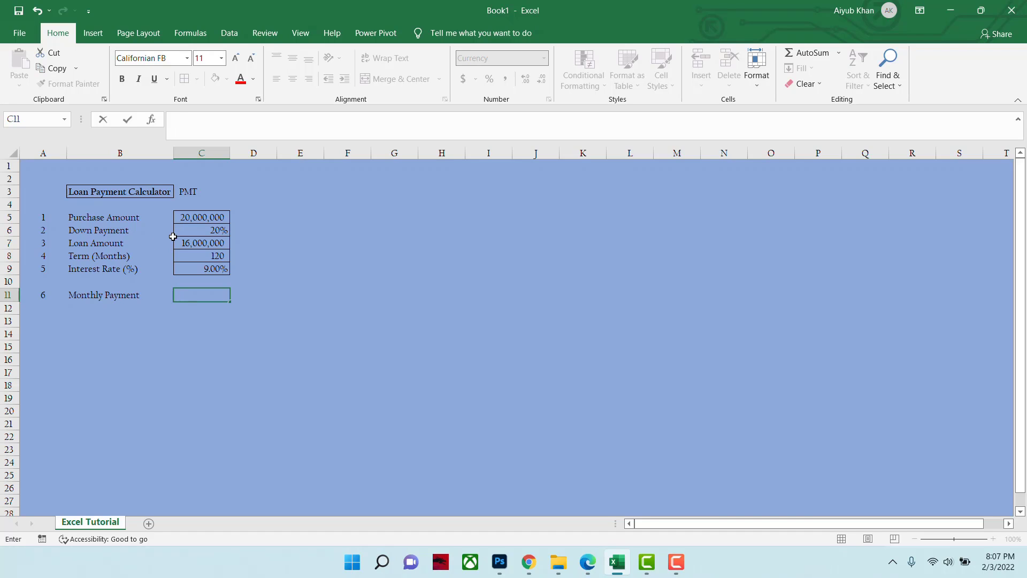
Review the loan inputs in C5 to C9, from the Purchase Amount down to the Interest Rate.
left_click(187, 217)
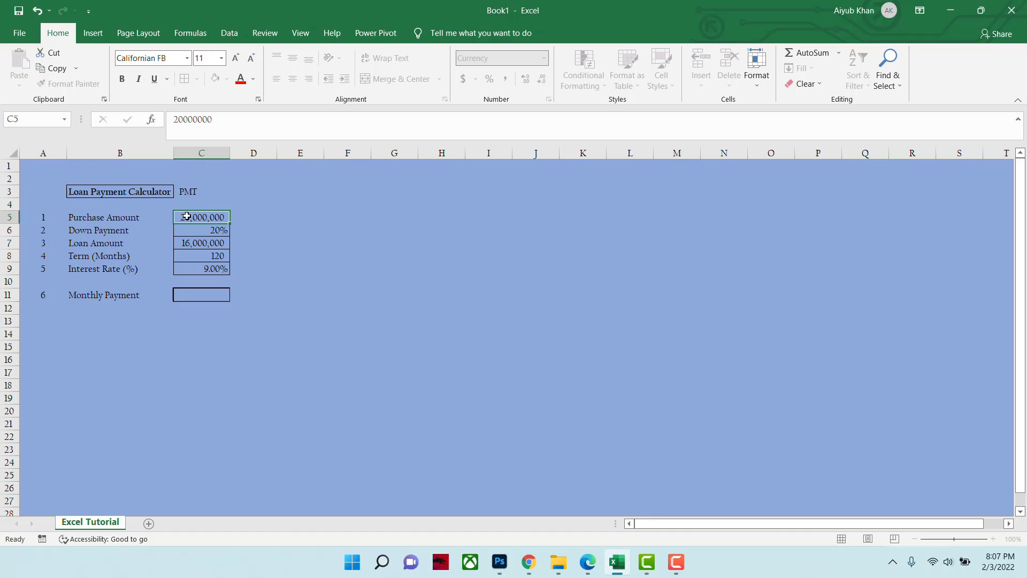
left_click(199, 230)
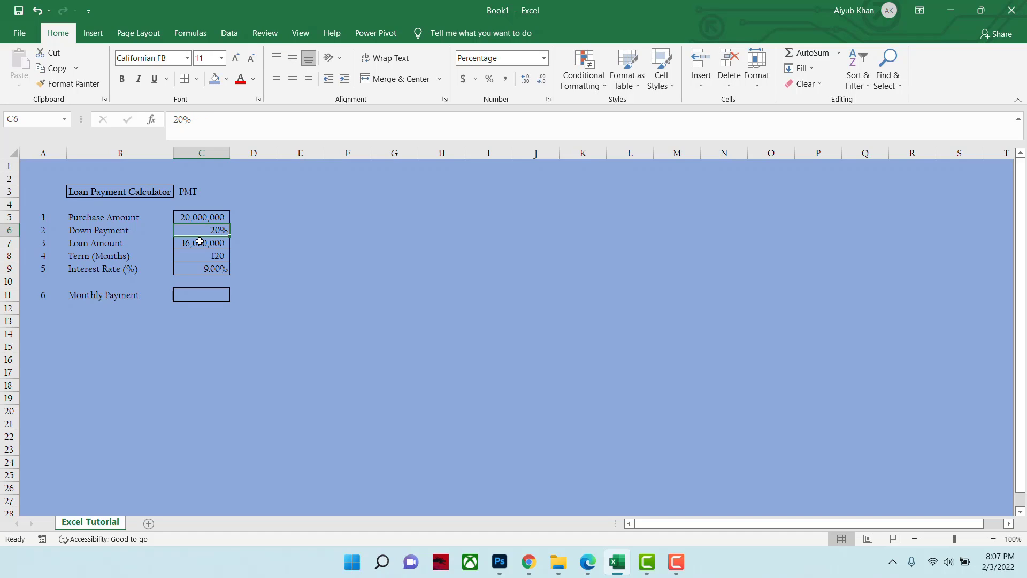
left_click(198, 245)
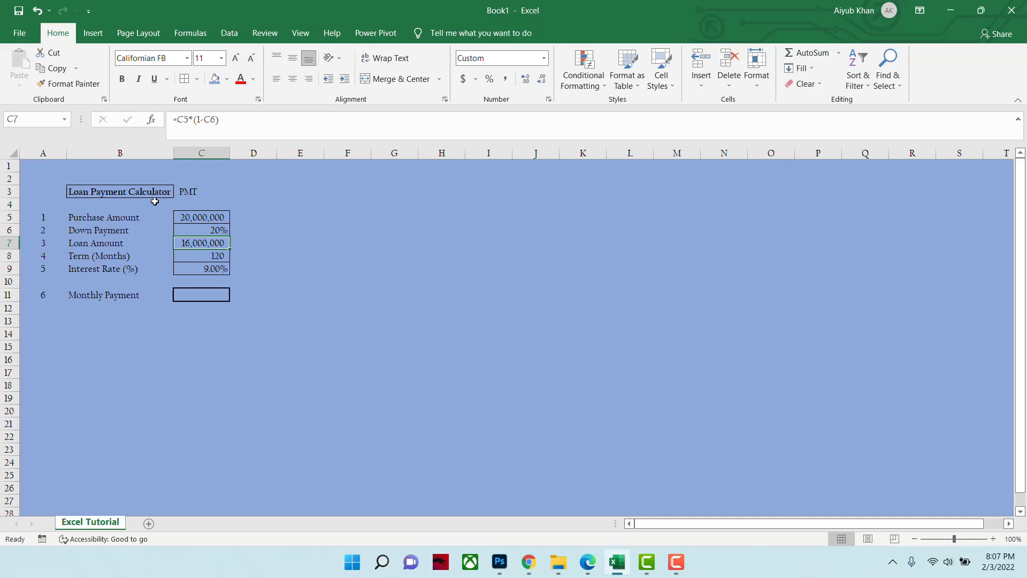
key("Down")
key("Down")
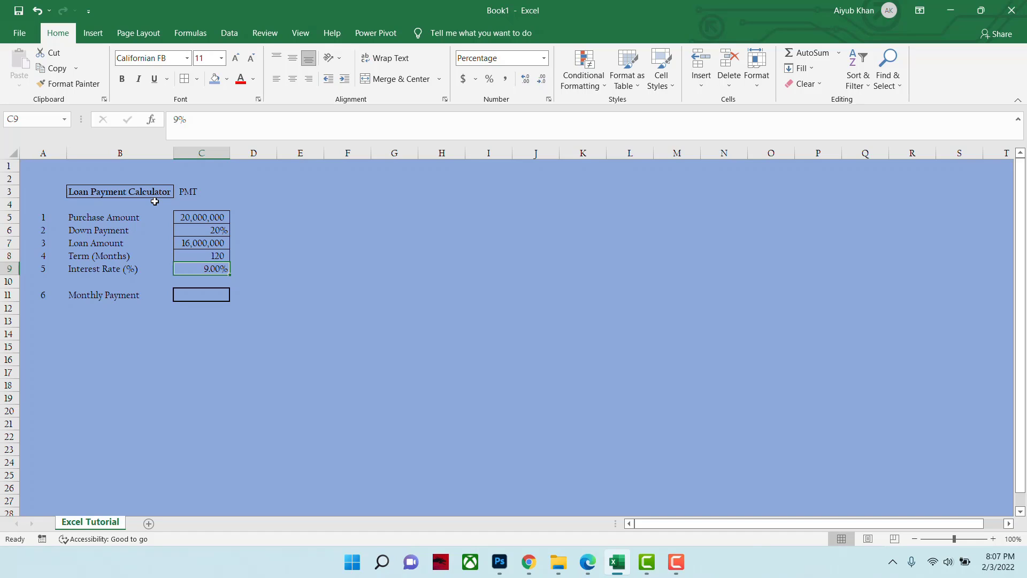
Calculate the Monthly Payment in C11 with the formula =PMT(C9/12,C8,-C7).
key("Down")
key("Down")
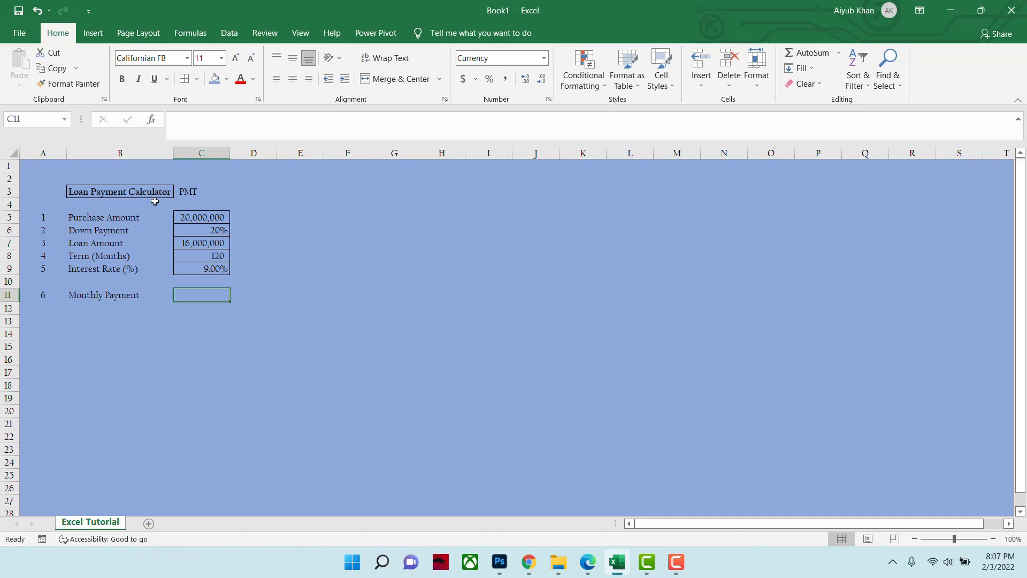
type("=")
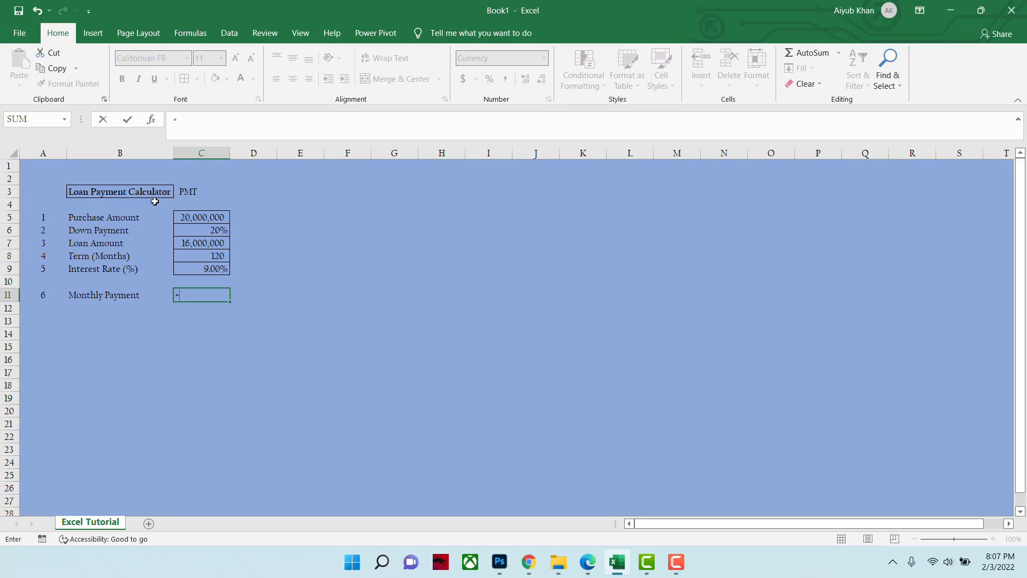
type("PMT")
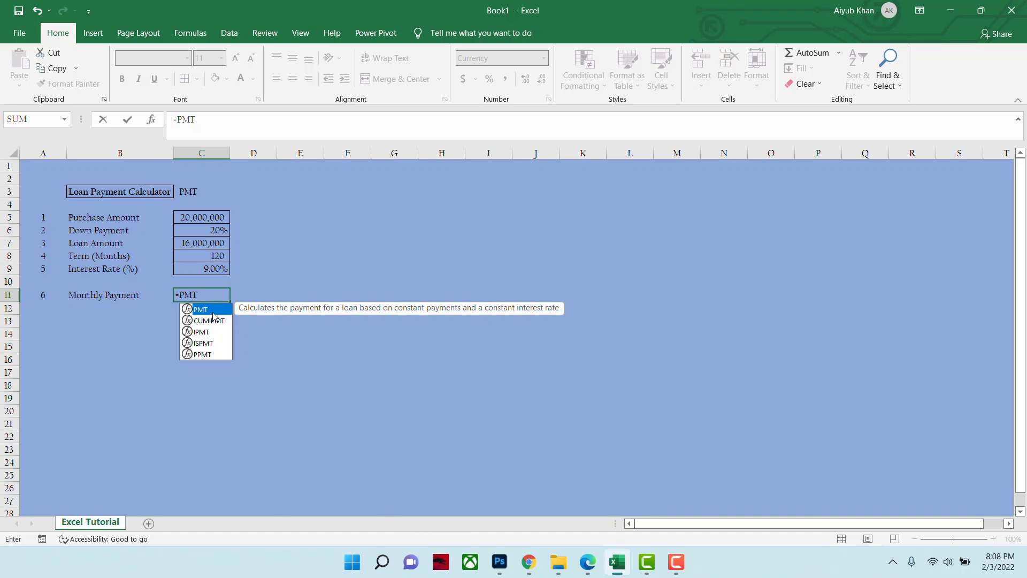
double_click(204, 311)
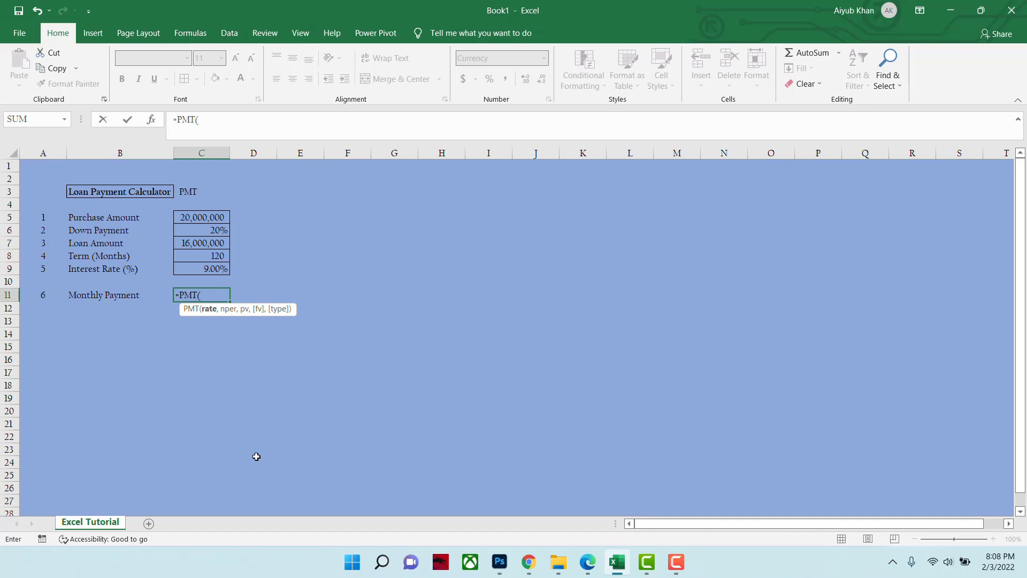
left_click(214, 270)
type("/1")
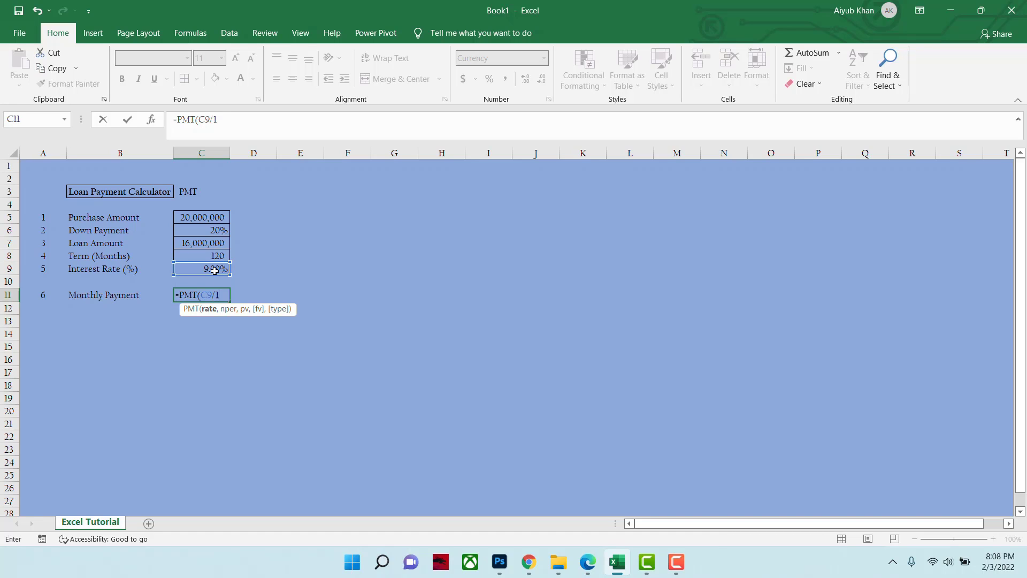
type("2,")
left_click(217, 258)
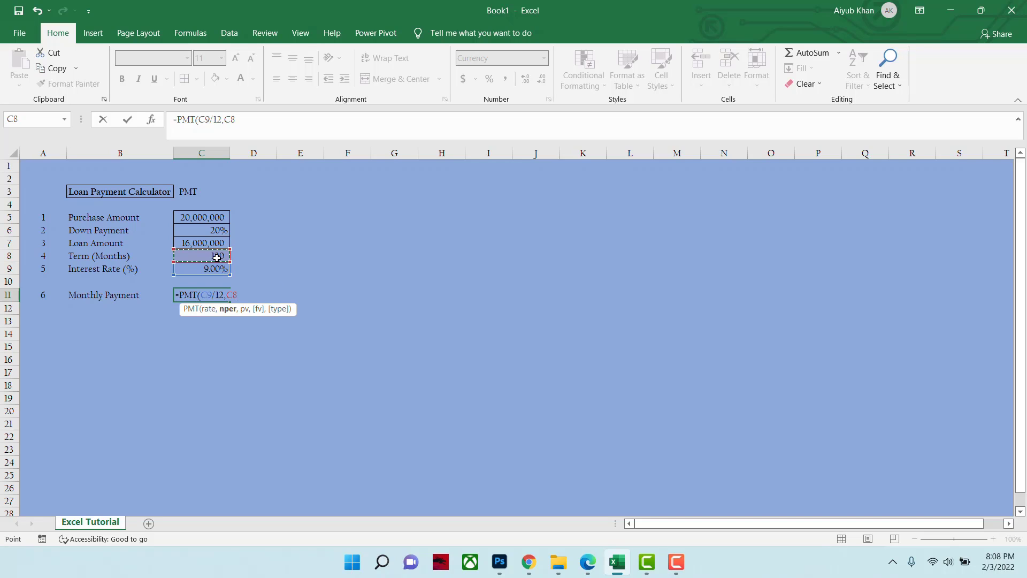
type(",")
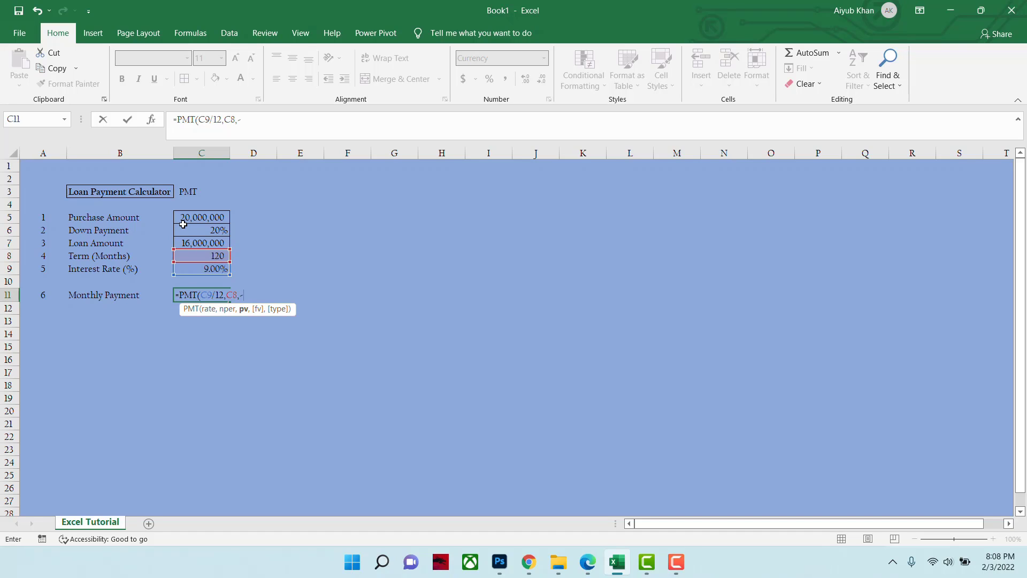
type("-")
left_click(195, 245)
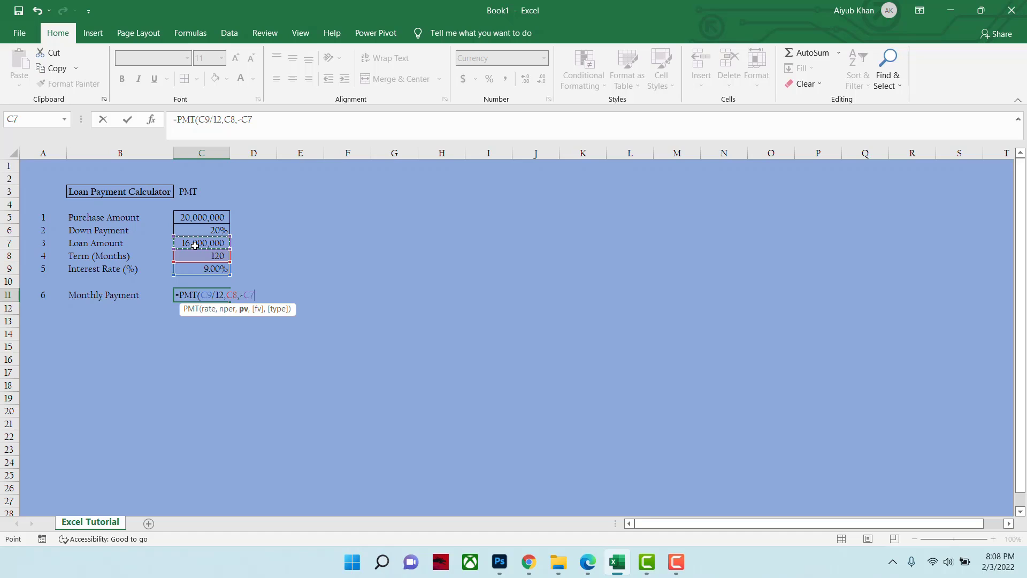
type(")")
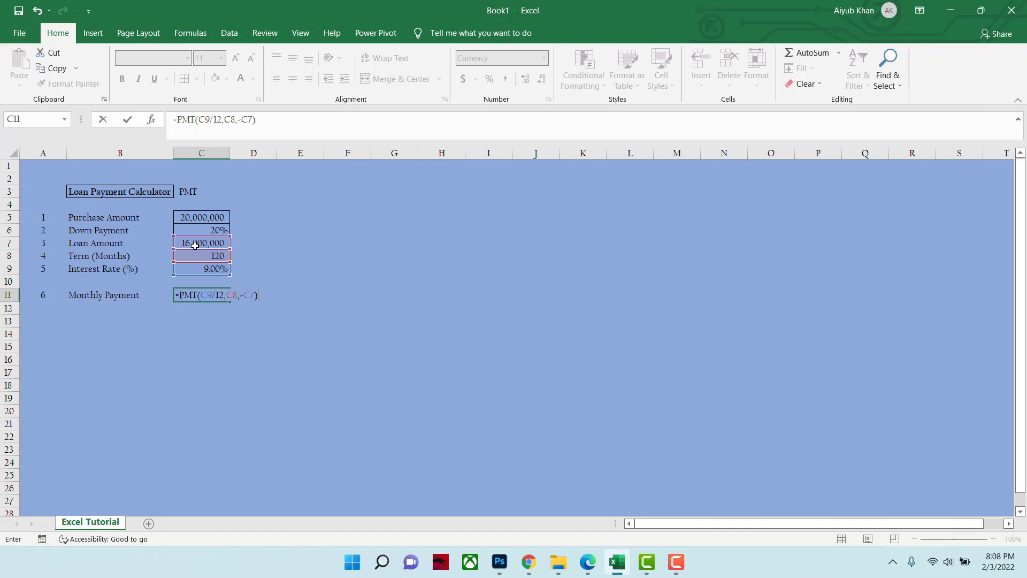
key("Return")
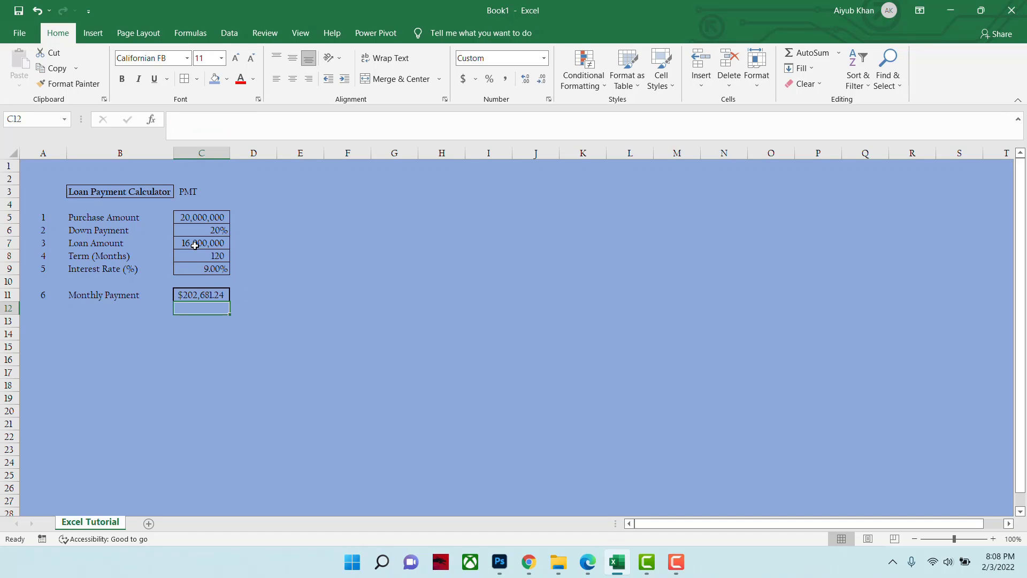
Format the Monthly Payment in C11 with the Accounting number format and the BDT currency symbol.
left_click(201, 295)
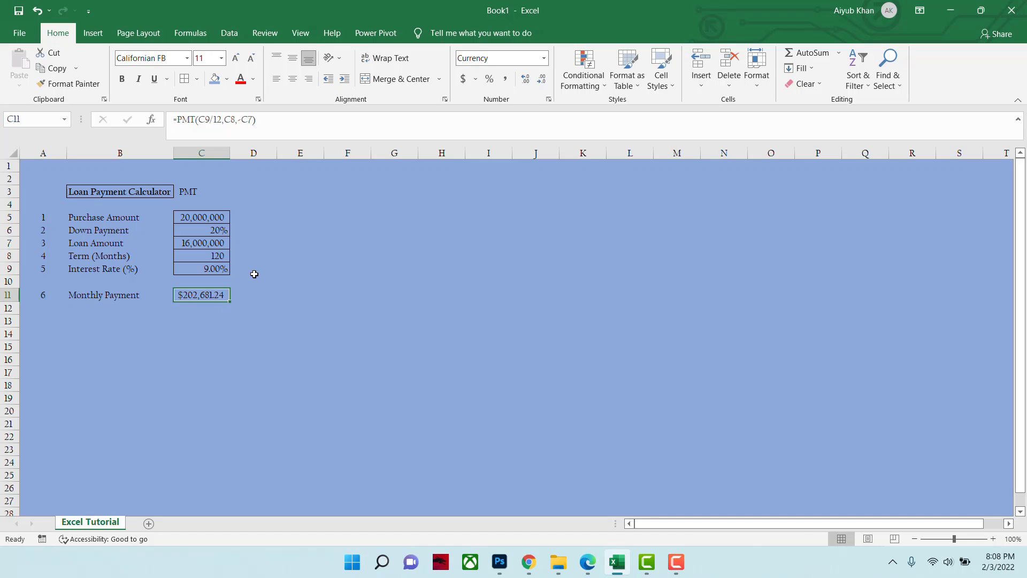
left_click(475, 79)
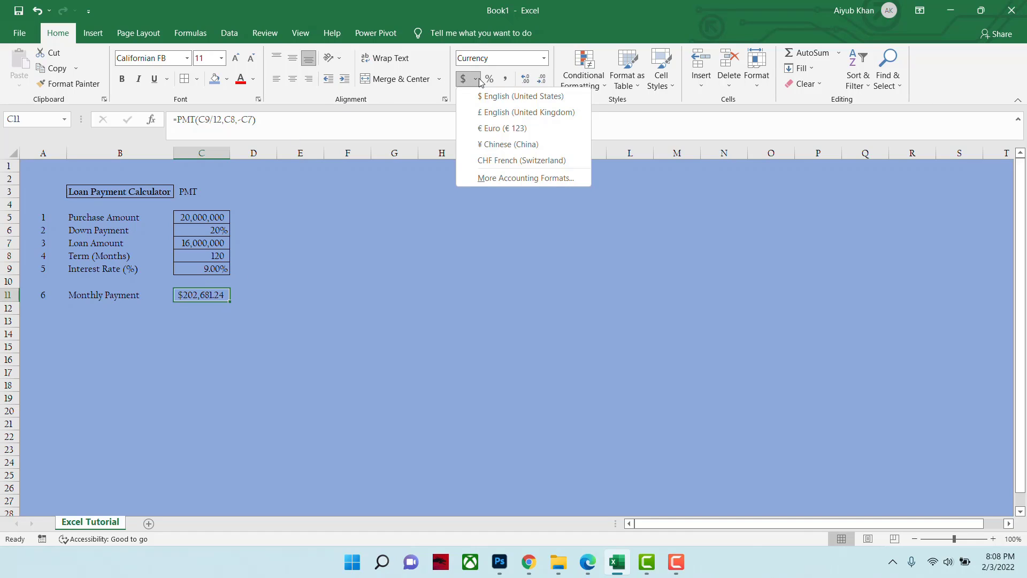
left_click(501, 177)
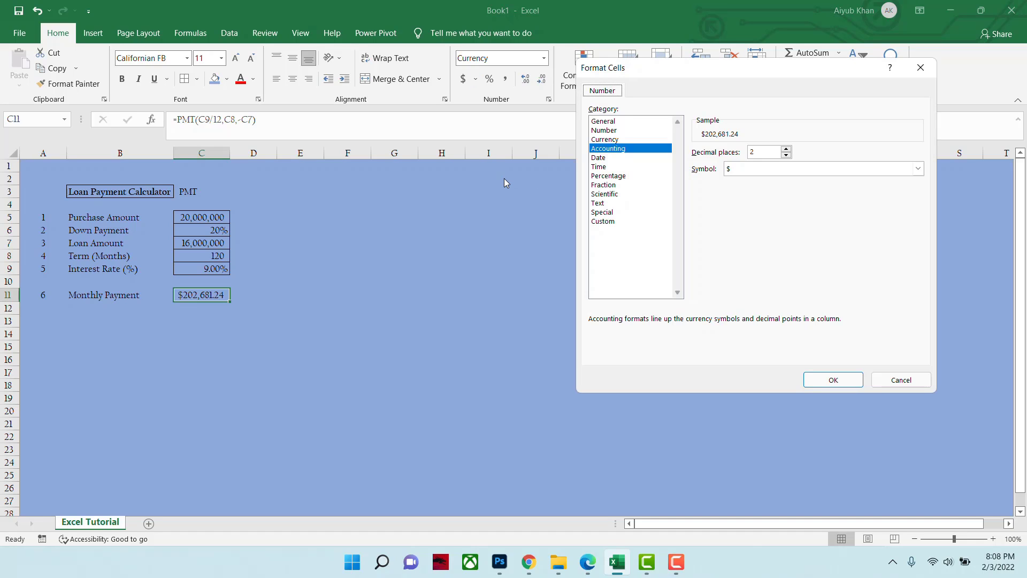
left_click(917, 169)
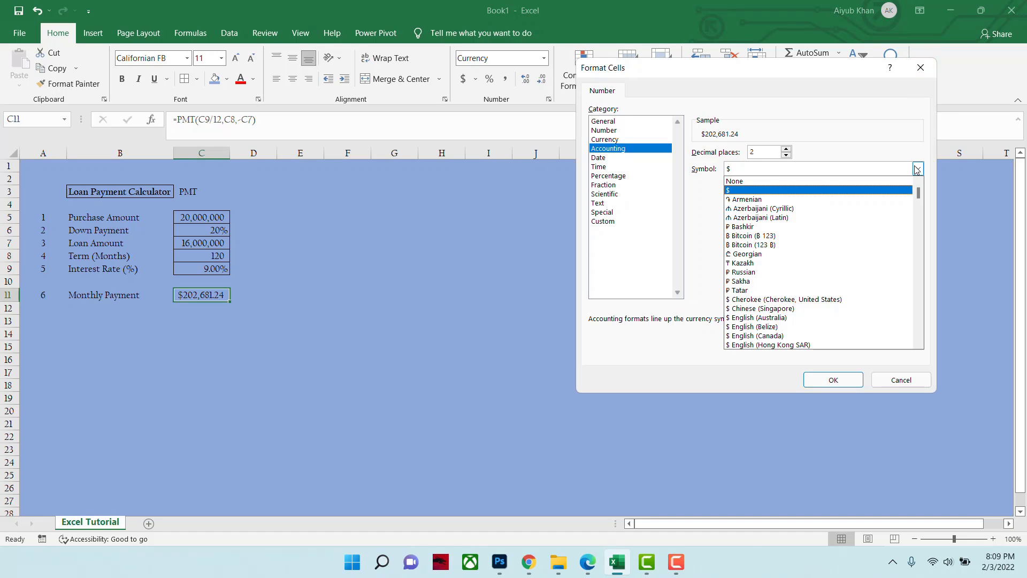
type("bhd")
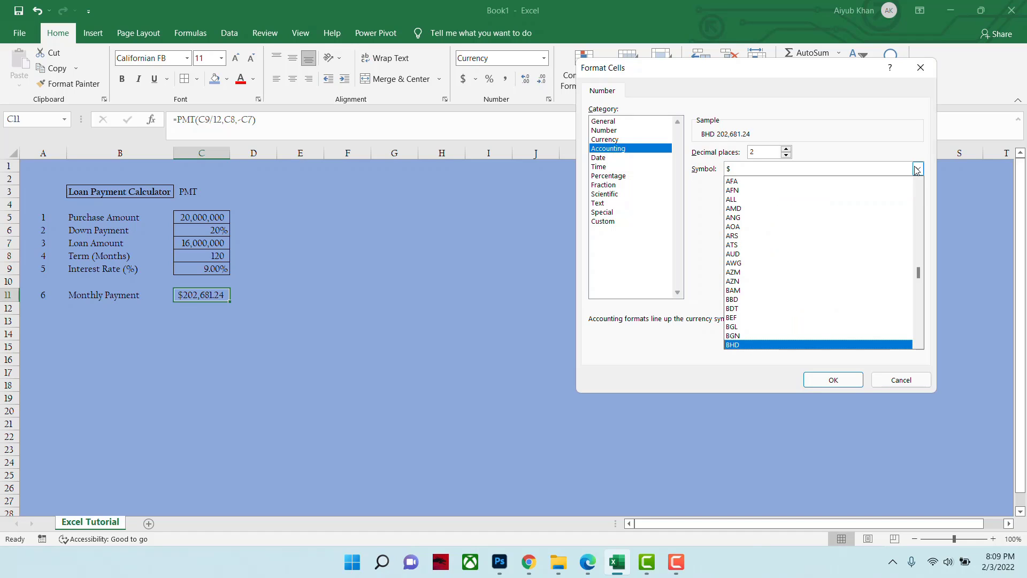
key("Down")
key("Down")
key("Down")
key("Down")
key("Down")
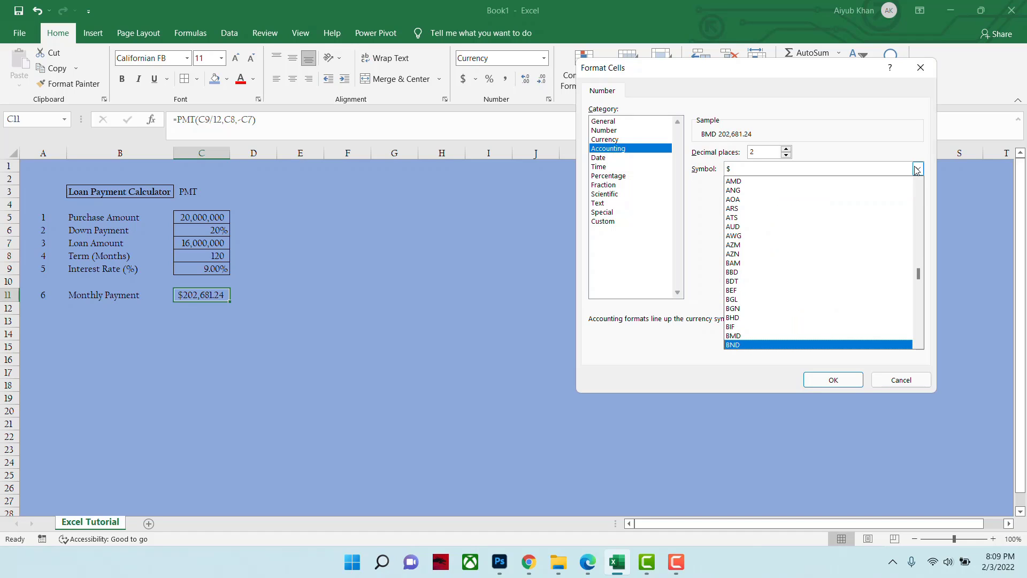
key("Down")
key("Down")
key("Down")
key("Down")
key("Down")
key("Down")
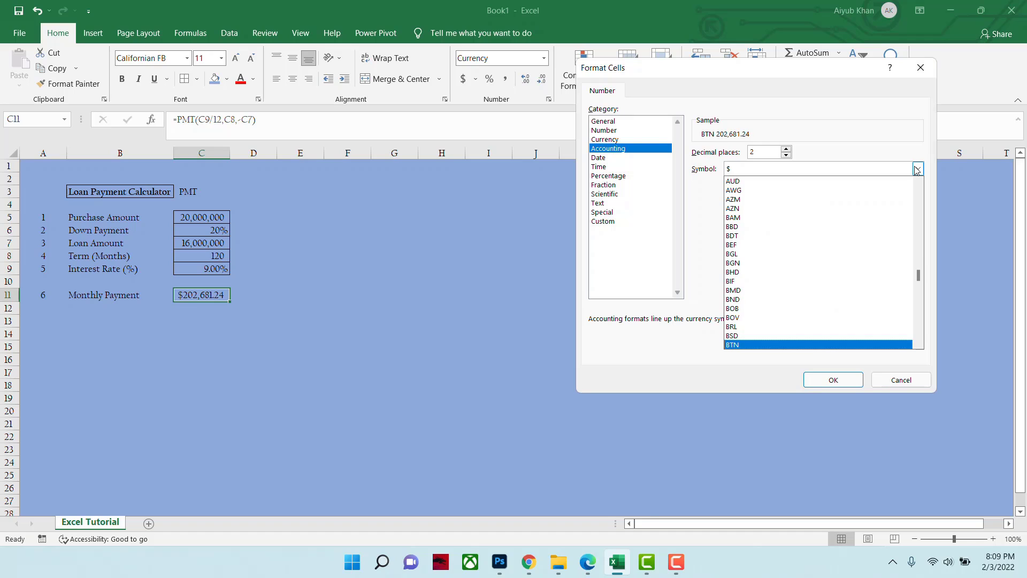
key("Down")
key("Down")
key("Down")
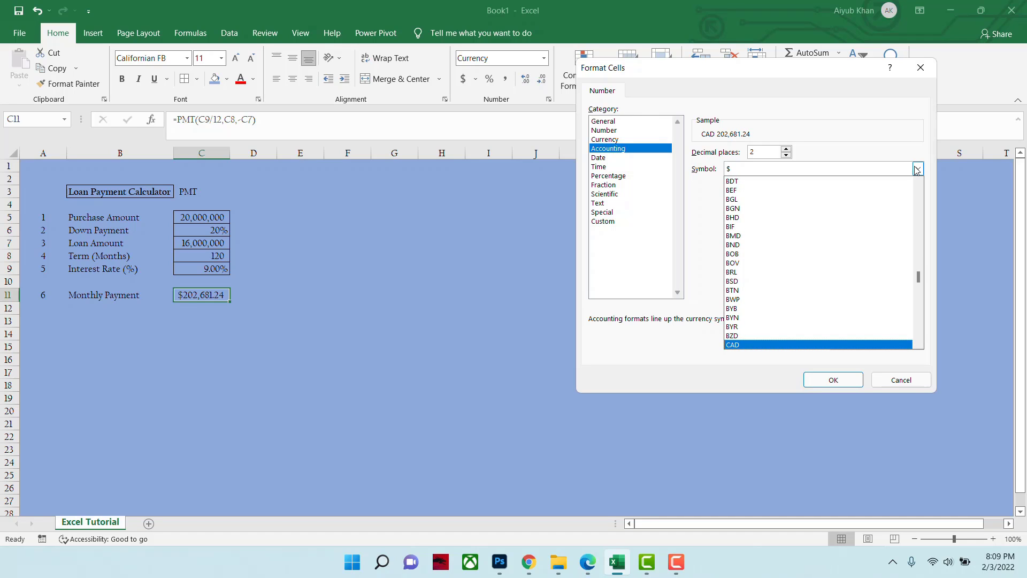
key("Up")
key("Up")
key("Up")
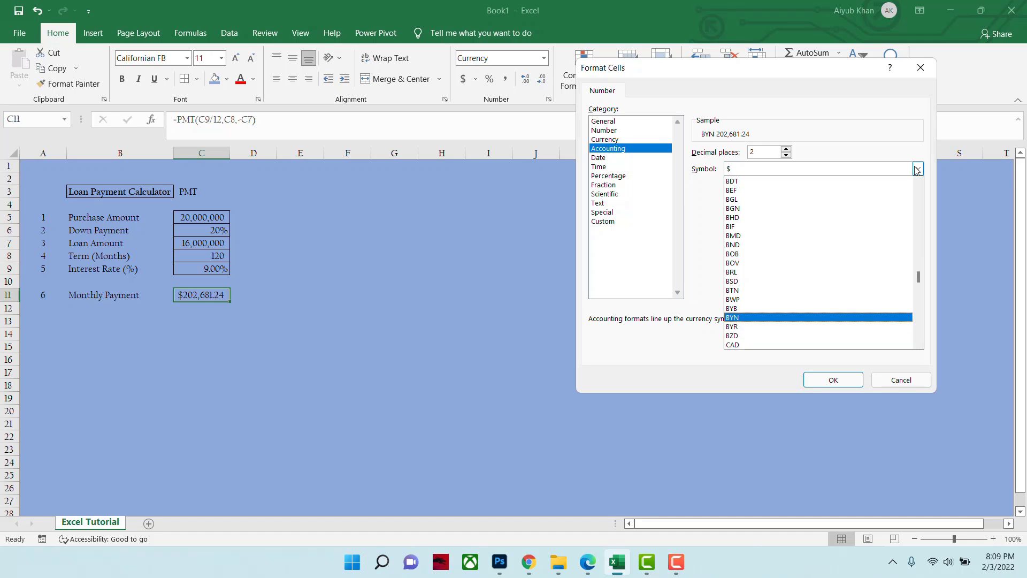
key("Down")
key("Page_Up")
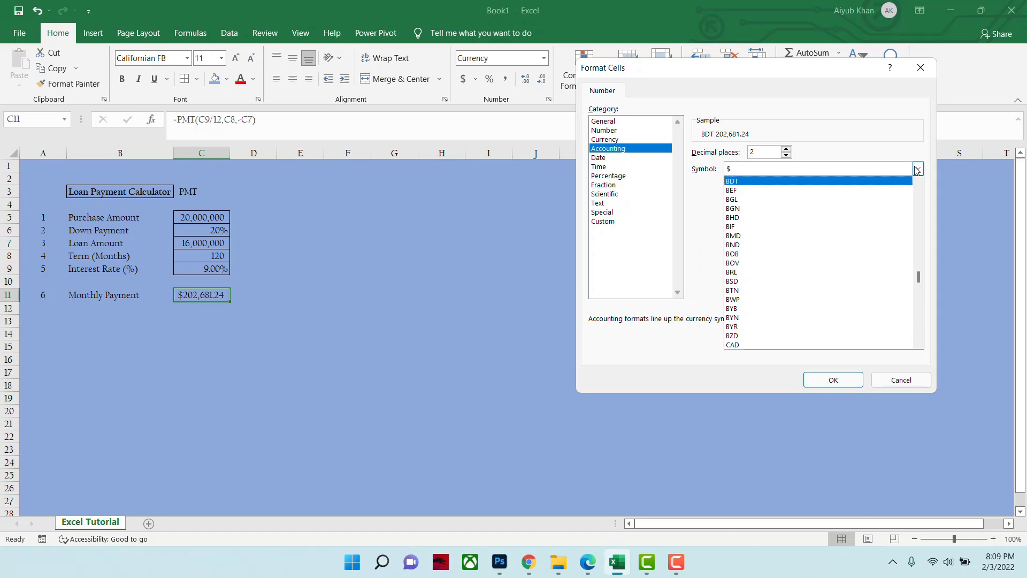
left_click(916, 169)
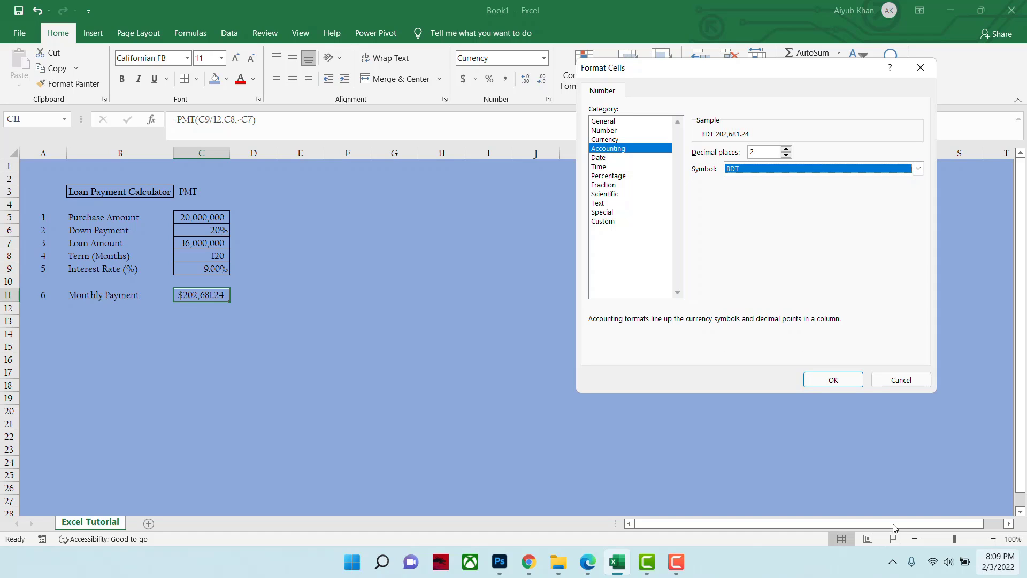
left_click(853, 383)
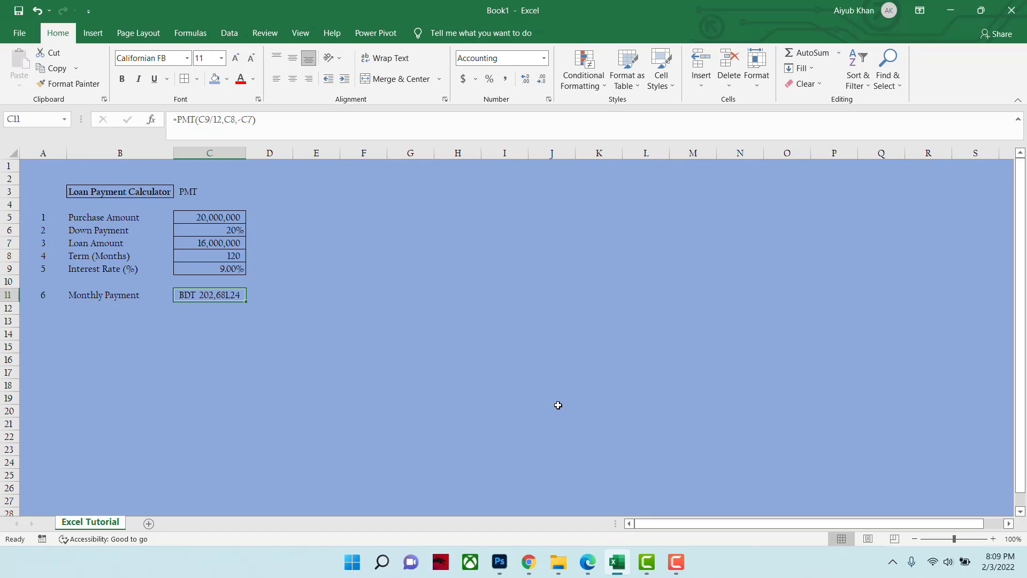
Make the Monthly Payment label and amount in B11:C11 bold and autofit the width of column C.
left_click(231, 360)
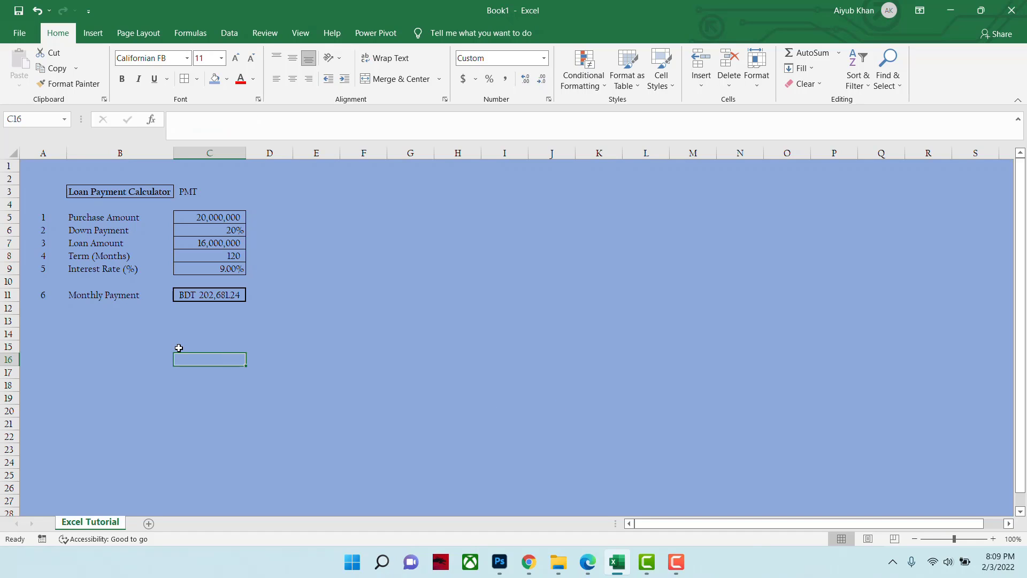
left_click_drag(114, 296, 208, 296)
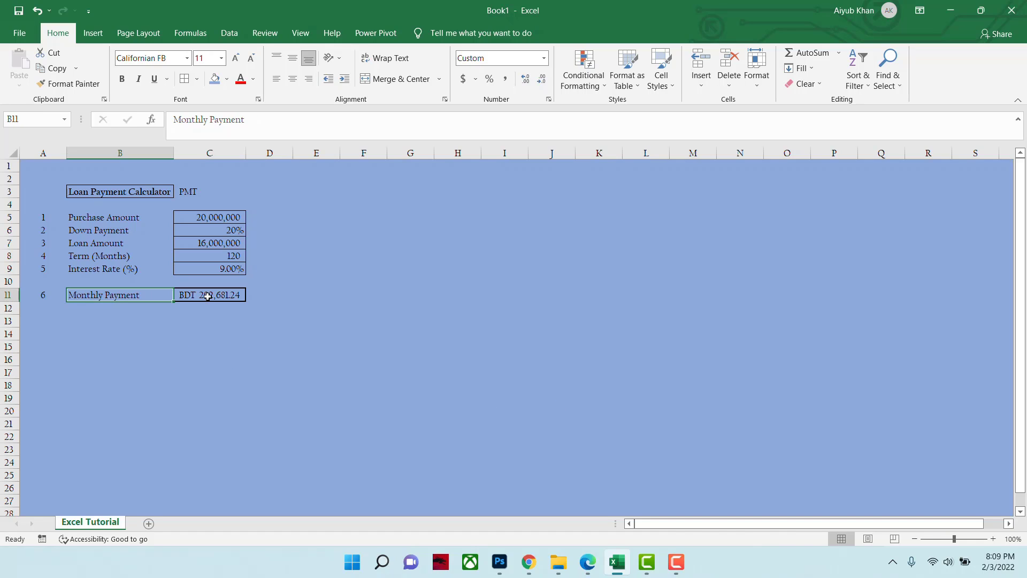
left_click(122, 78)
left_click(257, 346)
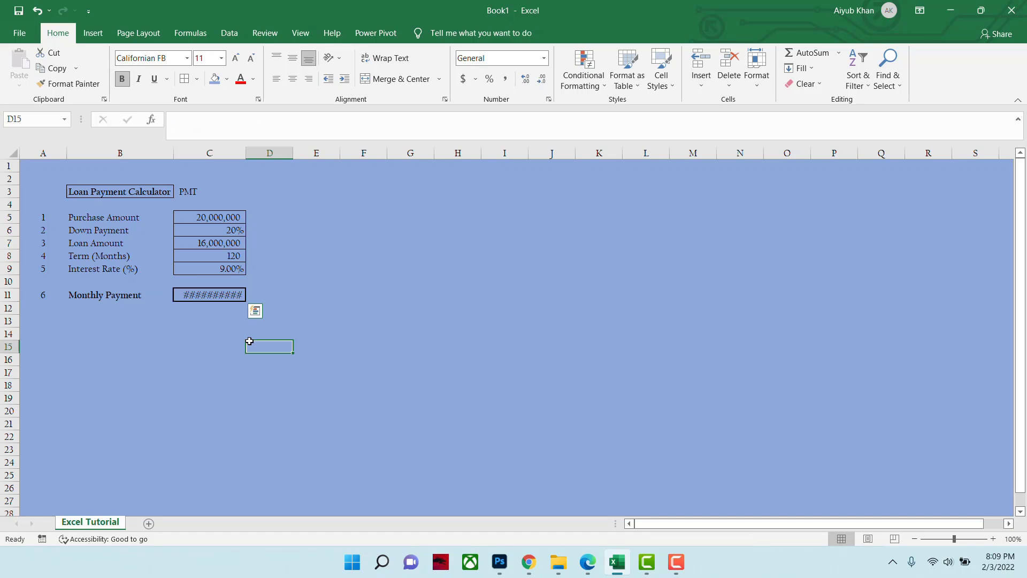
double_click(246, 153)
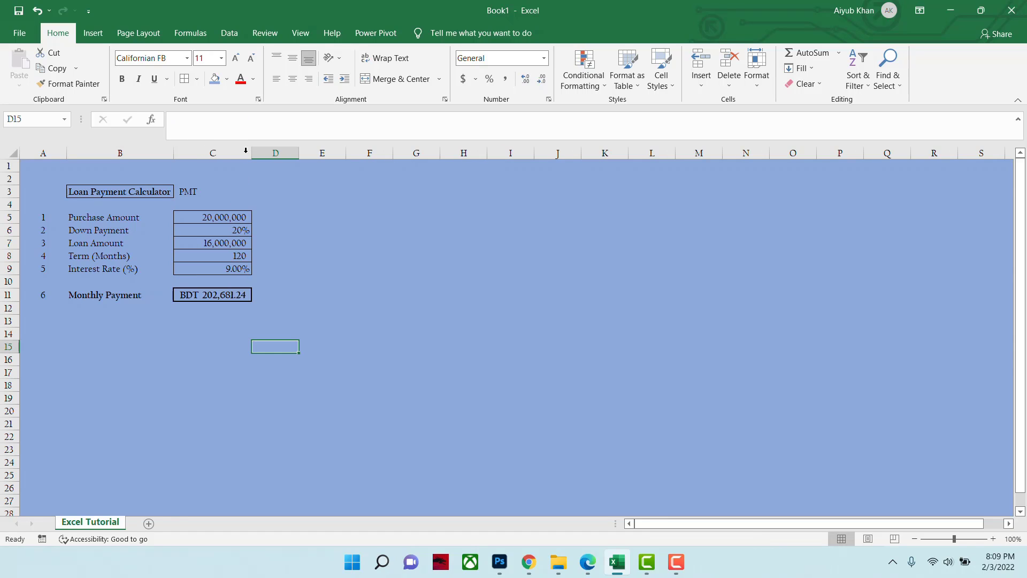
Change the Purchase Amount in C5 to 30,000,000.
left_click(303, 297)
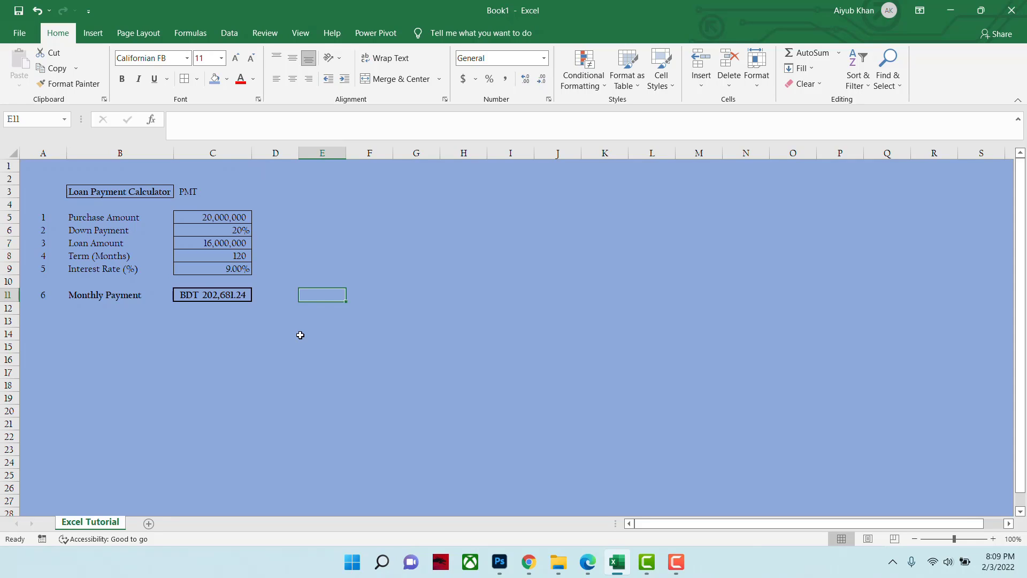
left_click(207, 217)
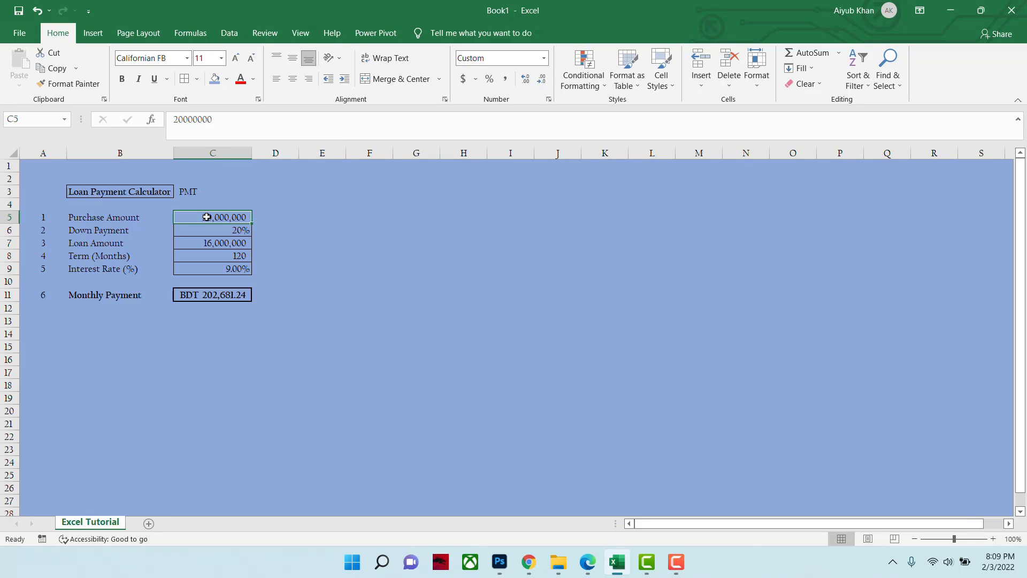
left_click(178, 119)
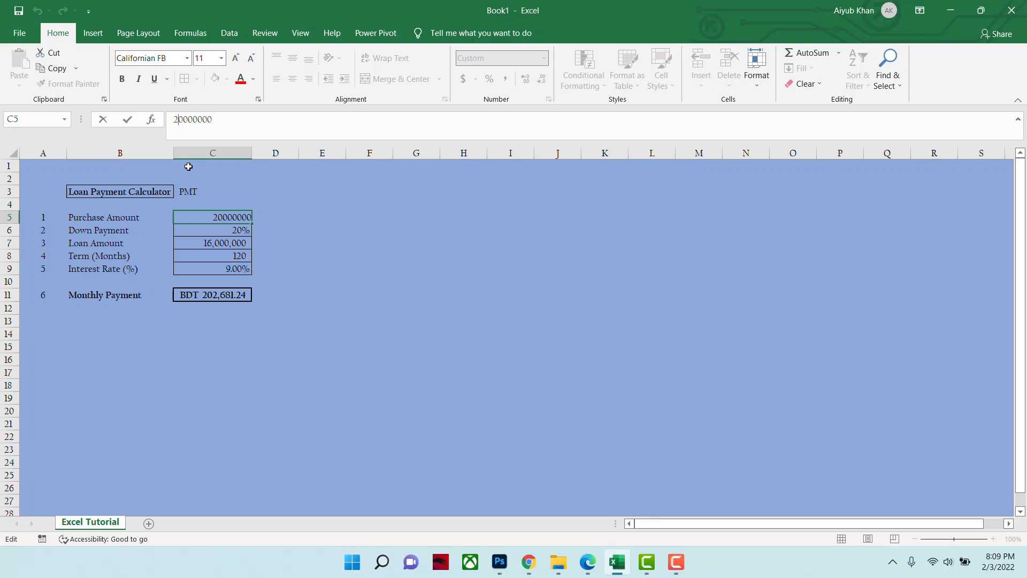
key("BackSpace")
type("3")
key("Return")
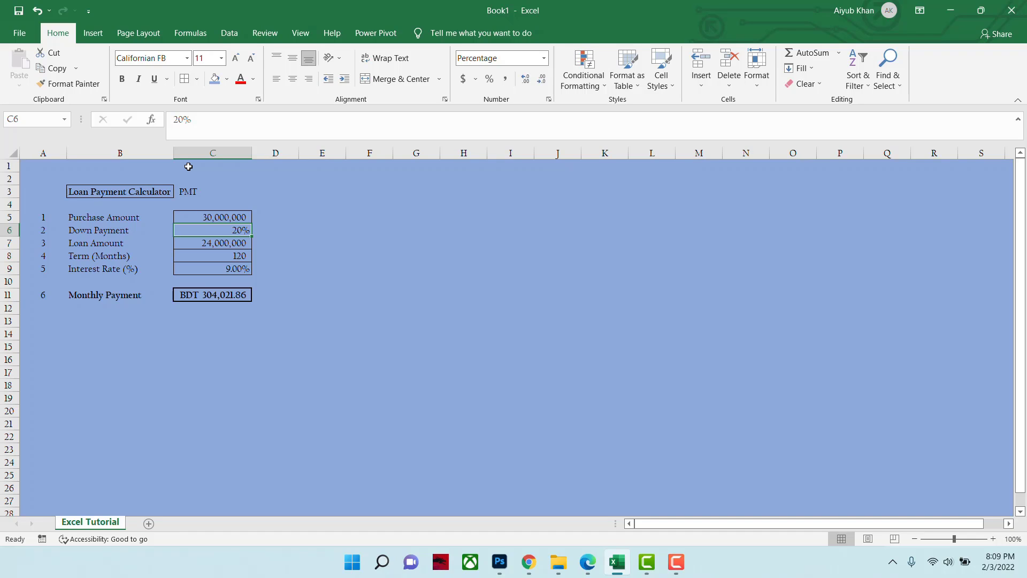
Set the Down Payment in C6 to 25% and widen column C slightly to fit the Monthly Payment.
type("25")
key("Return")
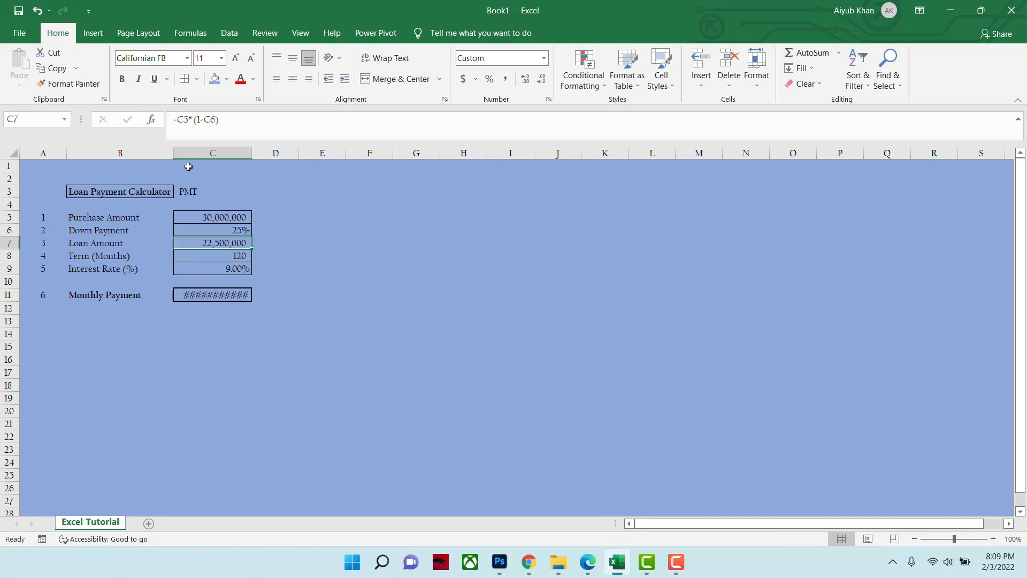
left_click_drag(252, 153, 258, 154)
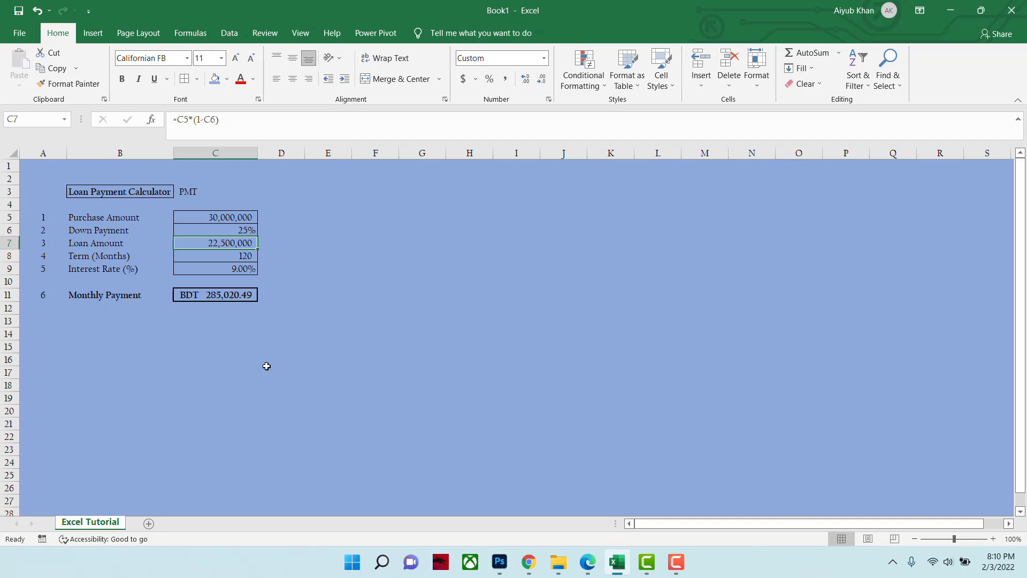
Set the Interest Rate in C9 to 6.5%.
key("Down")
key("Down")
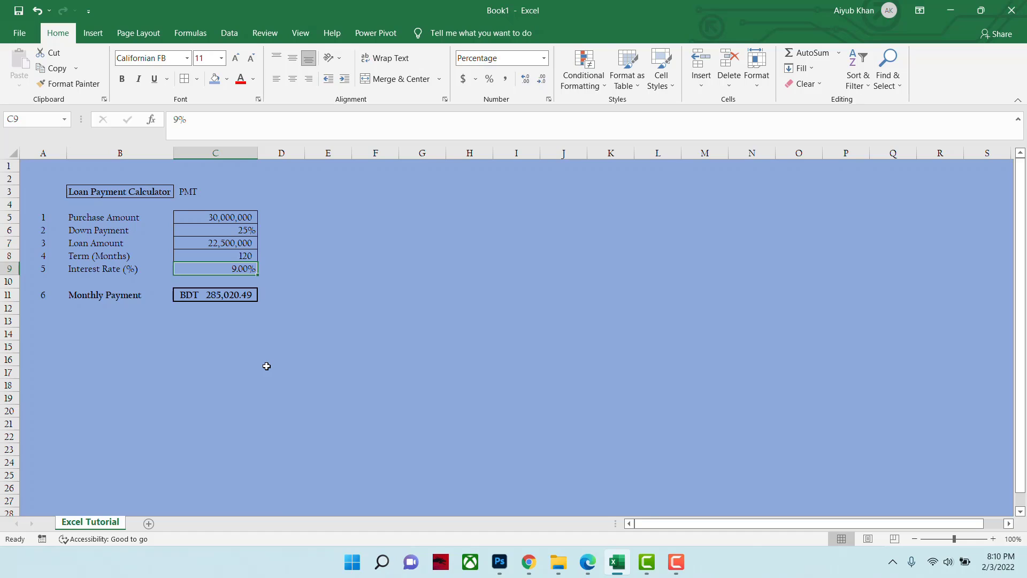
type(".0")
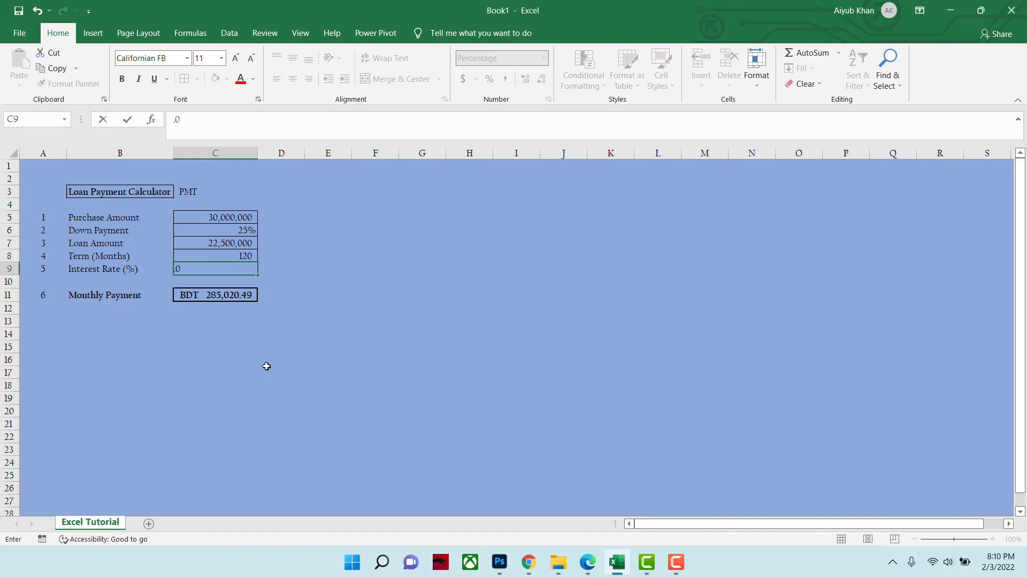
key("BackSpace")
type("6")
type("5")
key("Return")
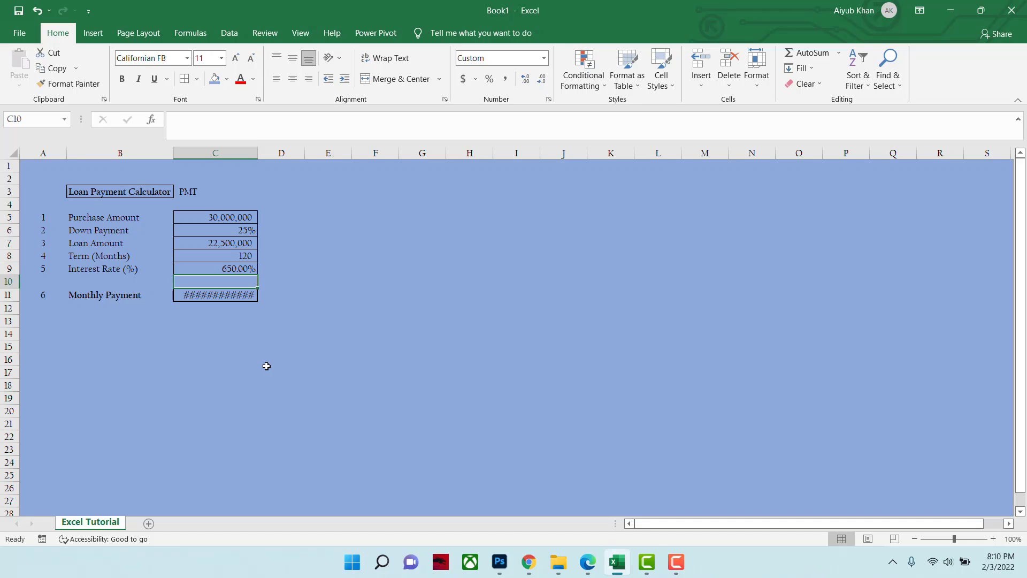
key("Up")
type("6.5")
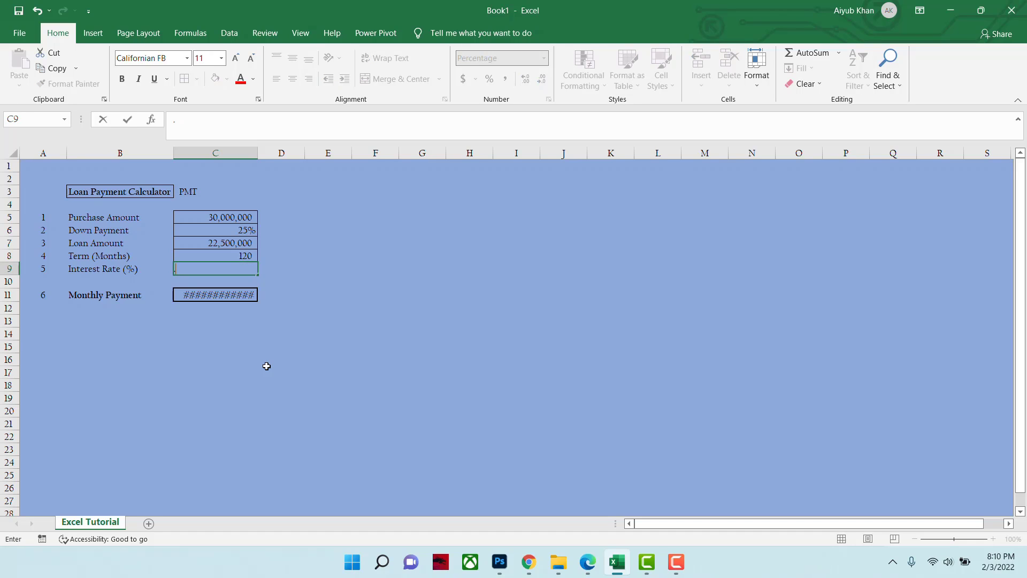
key("Return")
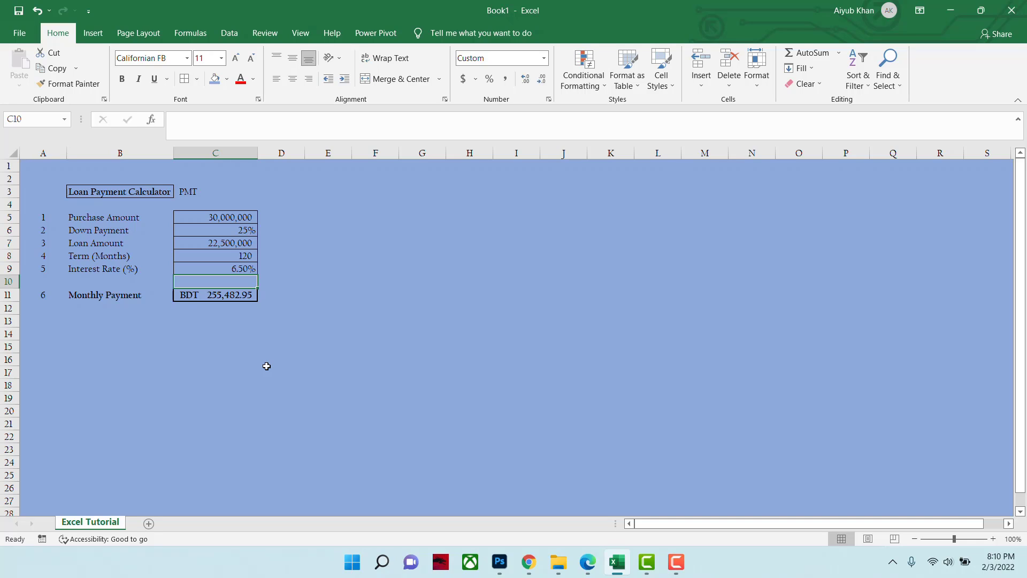
Set the Interest Rate in C9 to 9%.
key("Up")
key("Up")
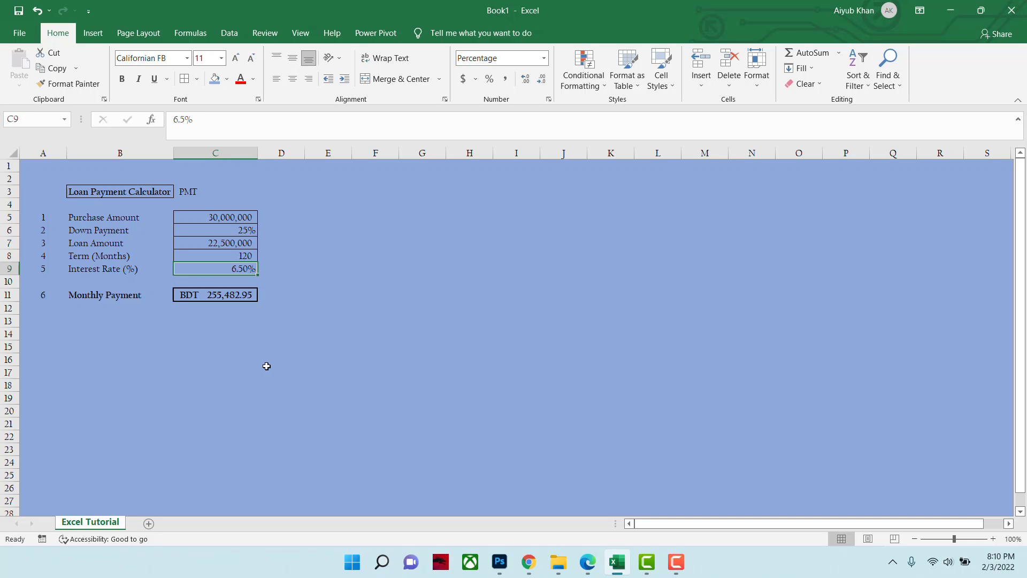
key("Down")
key("Down")
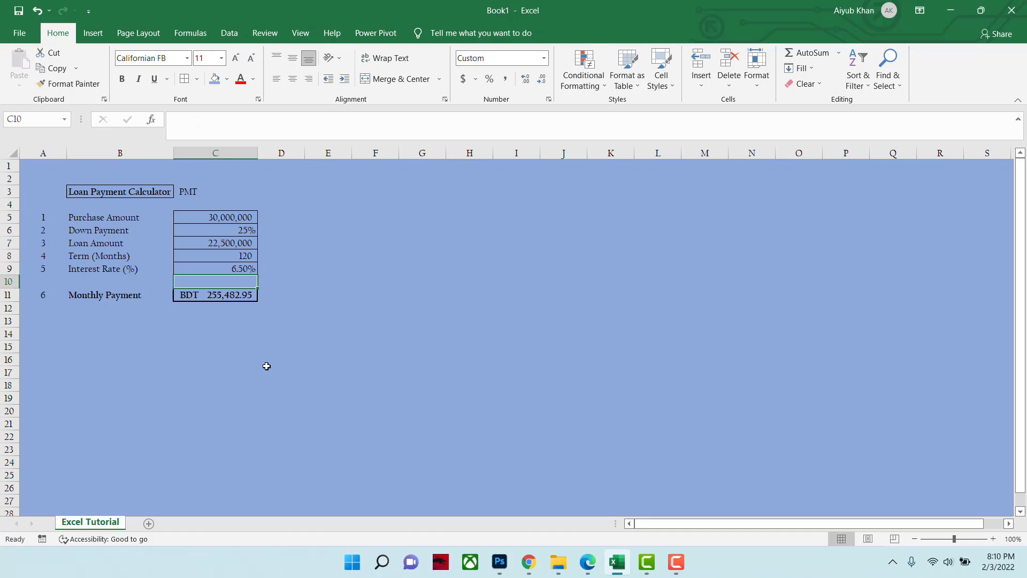
key("Up")
type("9%")
key("Return")
Edit the Term (Months) formula in C8 to =12*6.
key("Up")
key("Up")
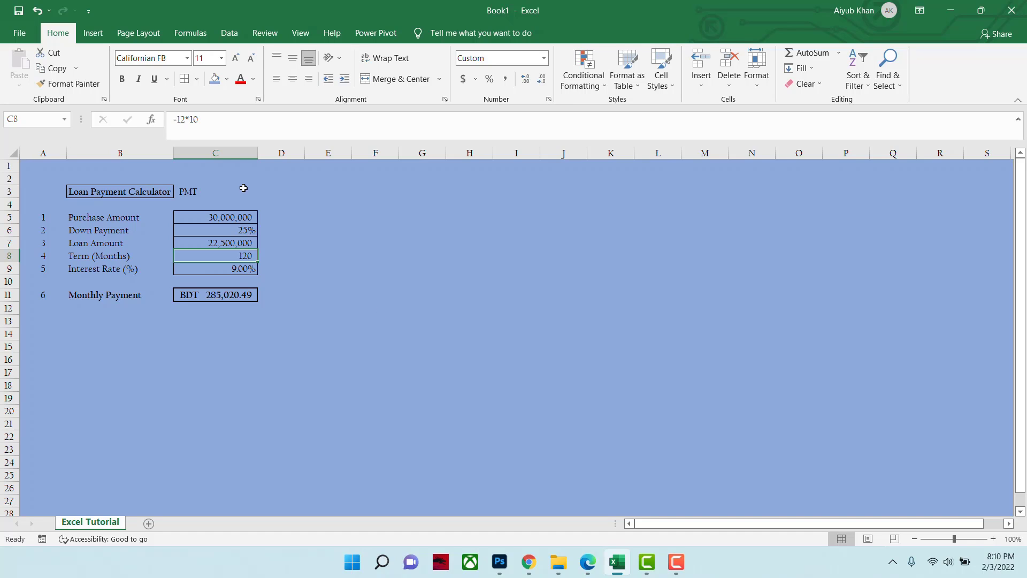
left_click(209, 123)
key("BackSpace")
key("BackSpace")
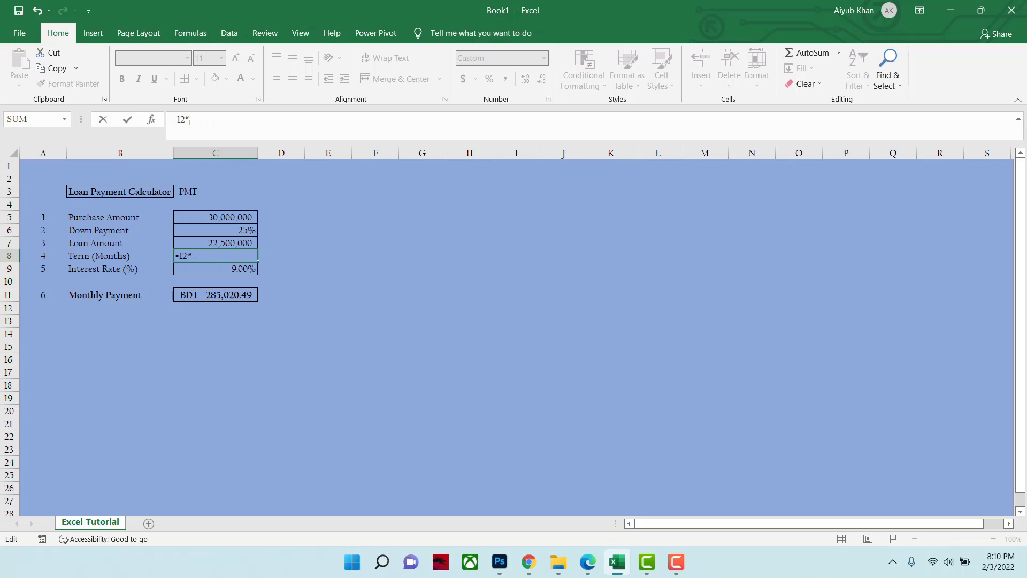
type("6")
key("Return")
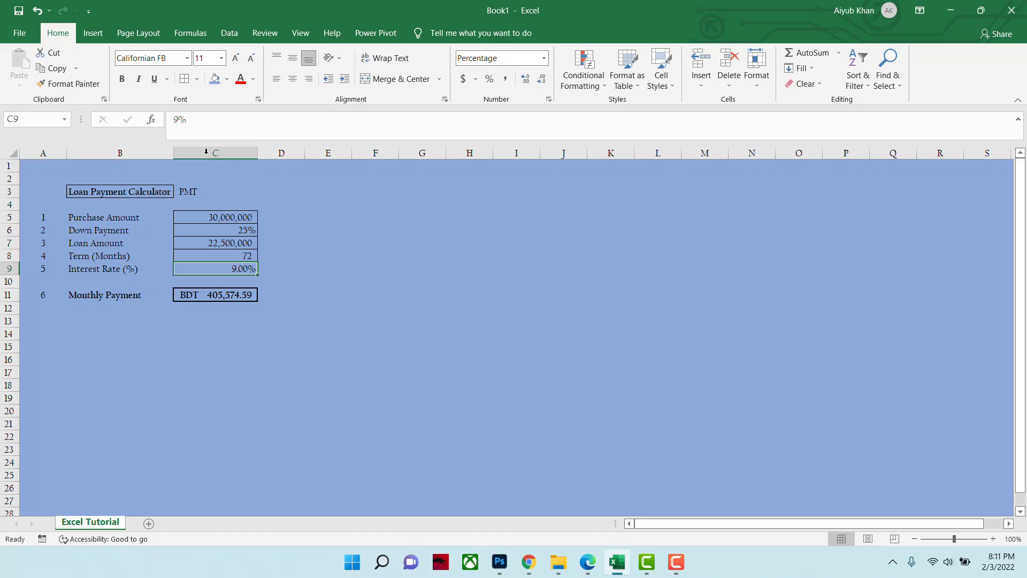
Clear all loan inputs in C5:C9 and check the Monthly Payment formula in C11.
left_click_drag(227, 218, 231, 266)
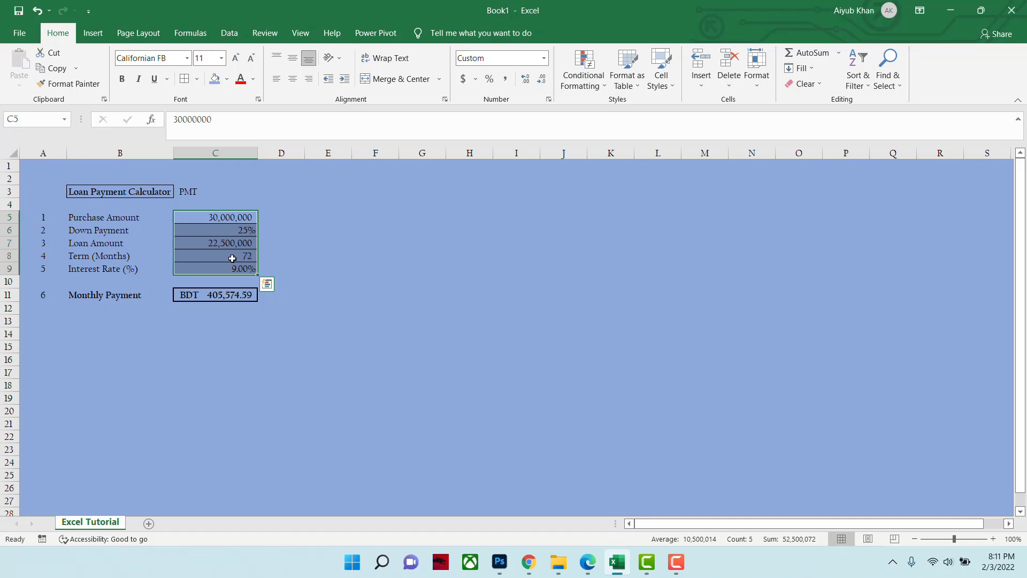
key("Delete")
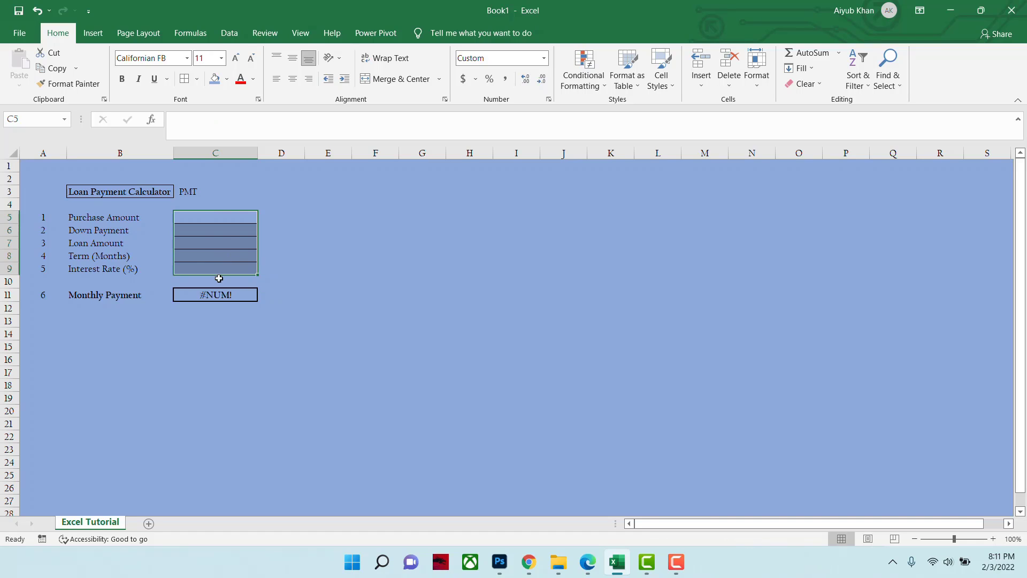
left_click(232, 293)
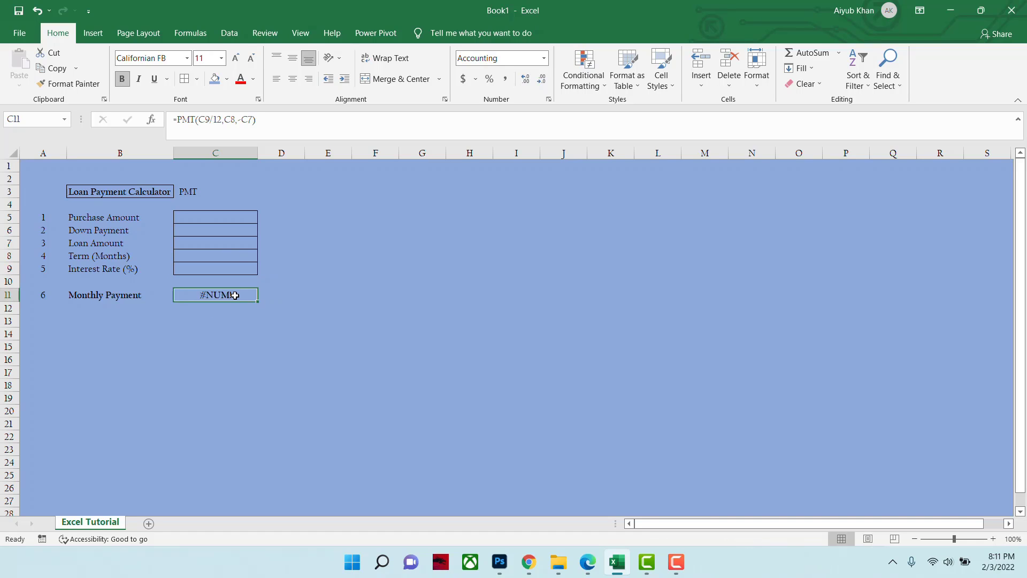
Enter a Purchase Amount of 15,000,000 in C5 and a Down Payment of 20% in C6.
left_click(242, 213)
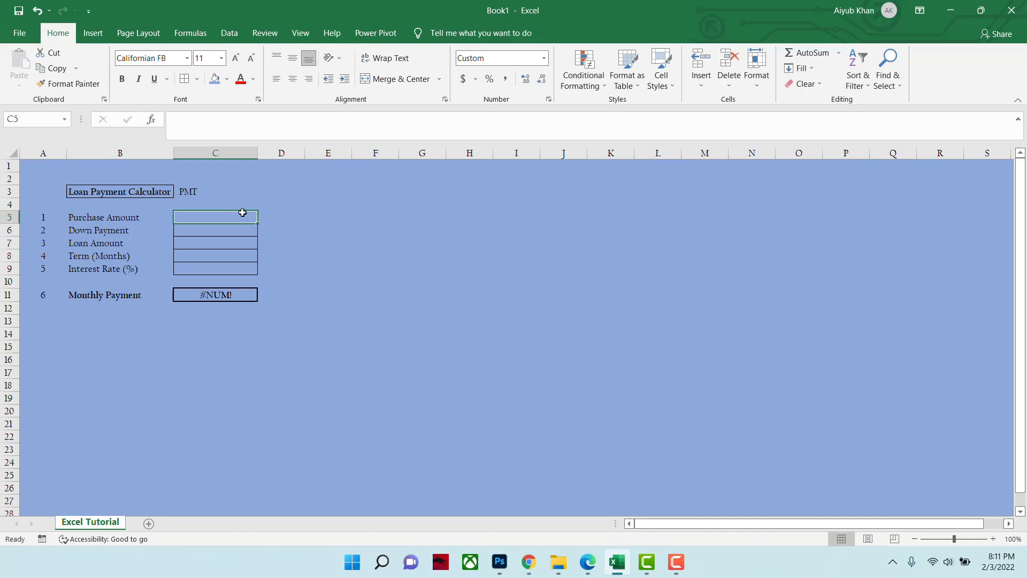
type("15,000,00")
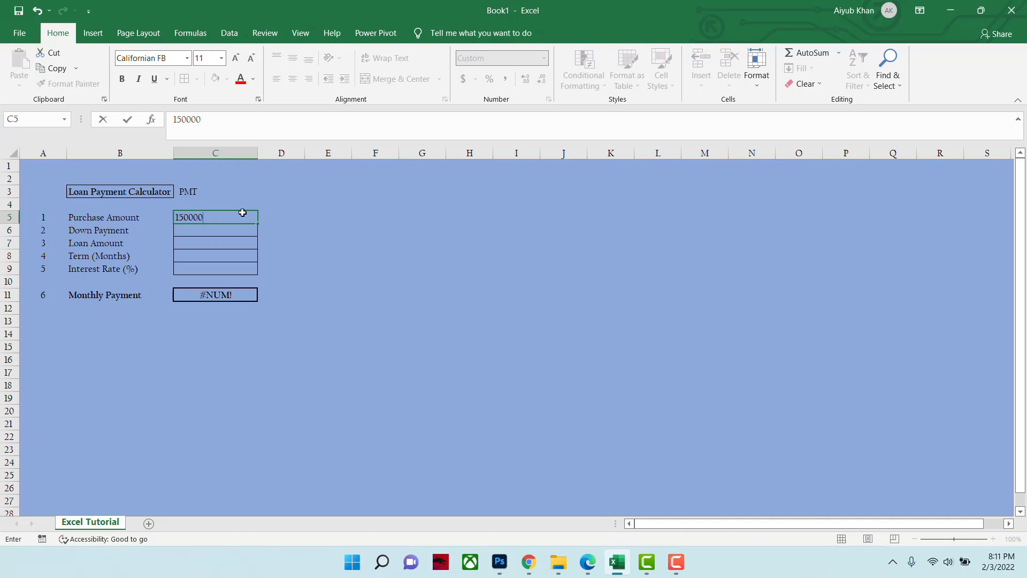
type("00")
key("Return")
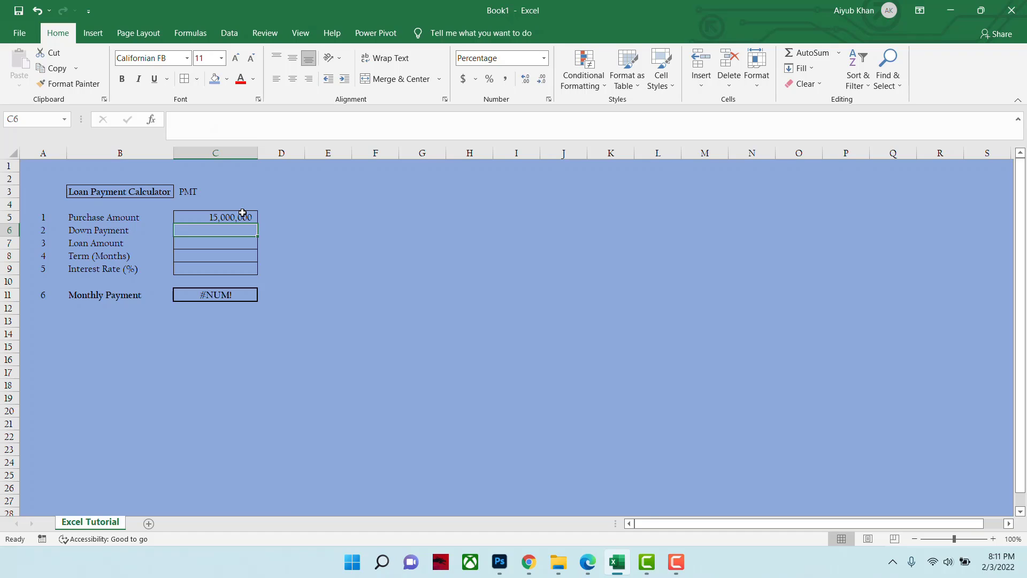
type("20")
key("Return")
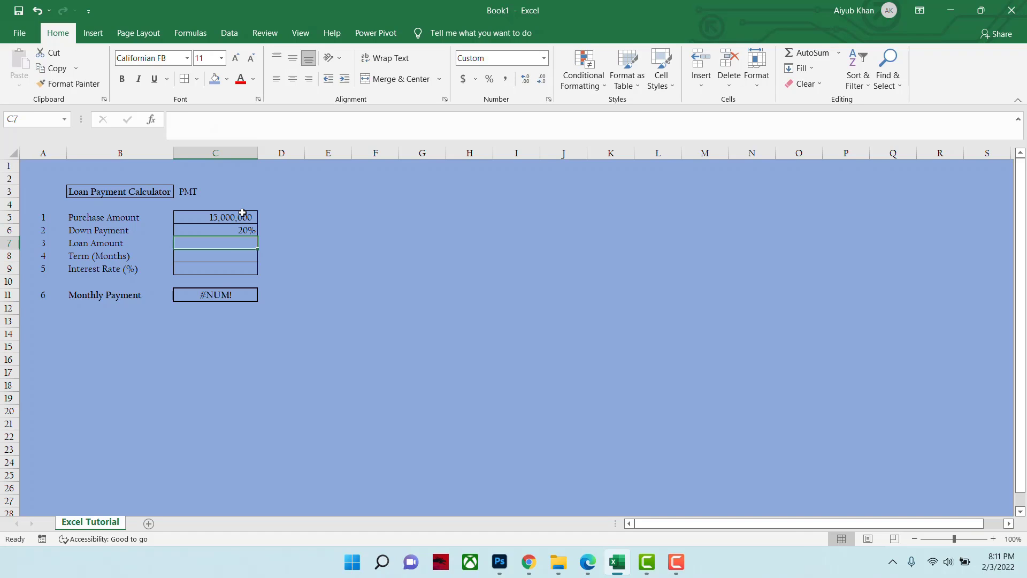
Calculate the Loan Amount in C7 with the formula =C5*(1-C6).
type("=")
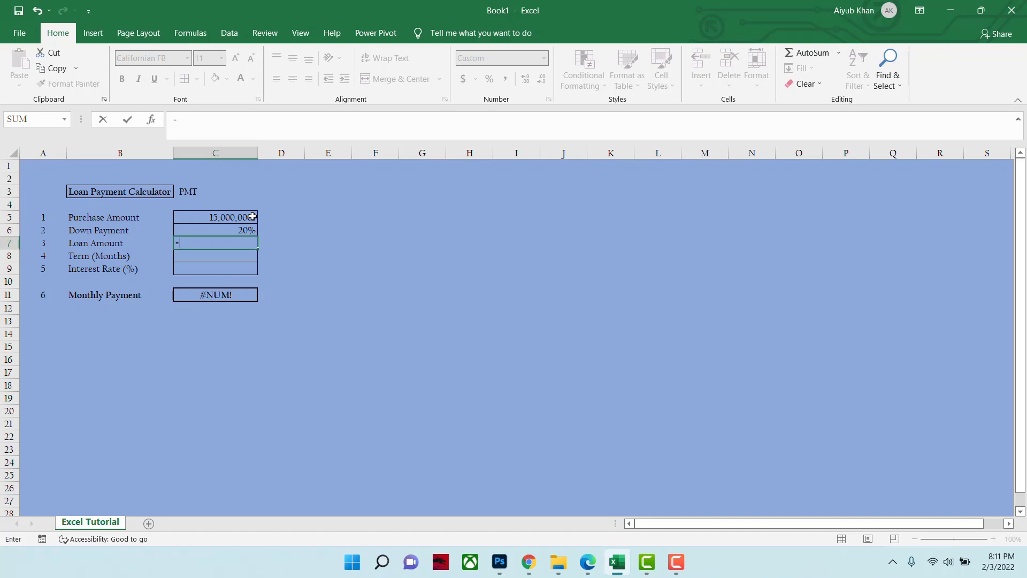
left_click(245, 216)
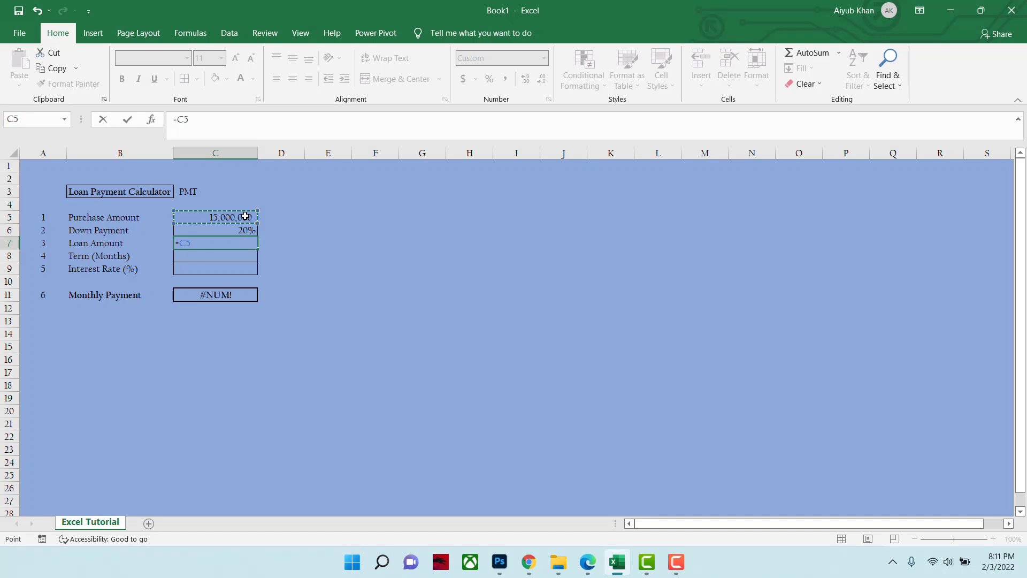
type("*(1-")
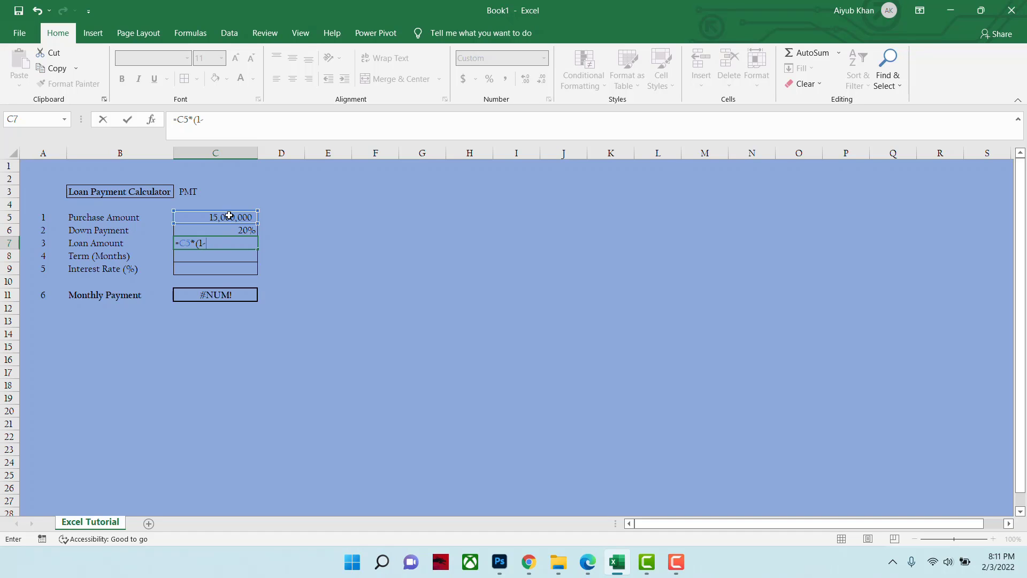
left_click(227, 229)
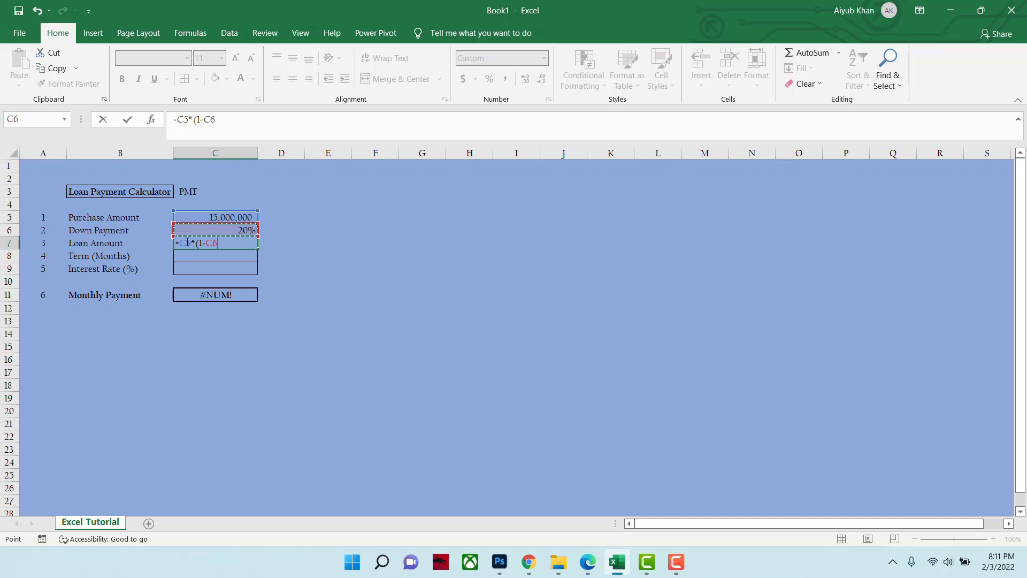
type(")")
key("Return")
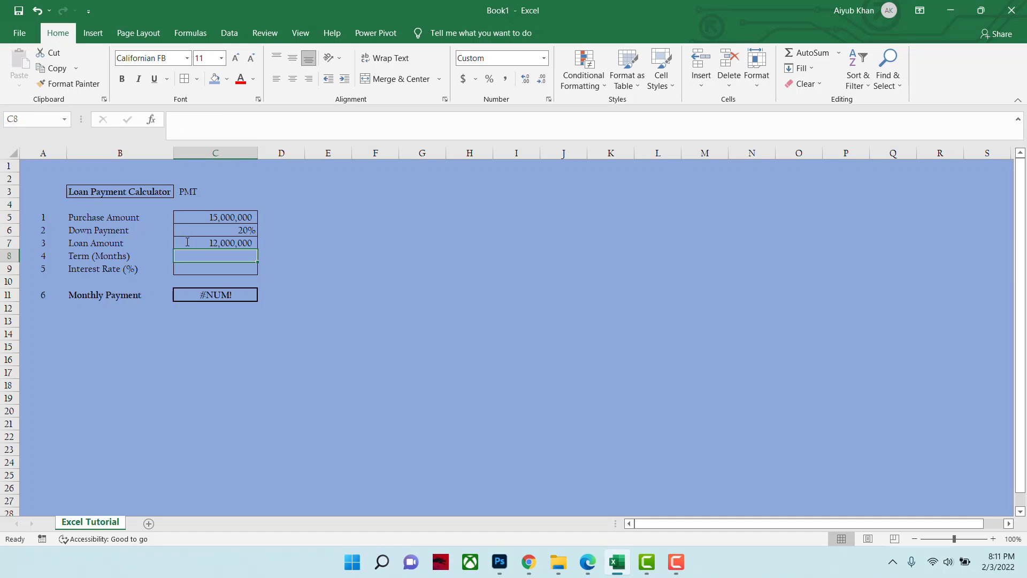
Enter a Term of 120 months in C8 and an Interest Rate of .09 in C9.
type("120")
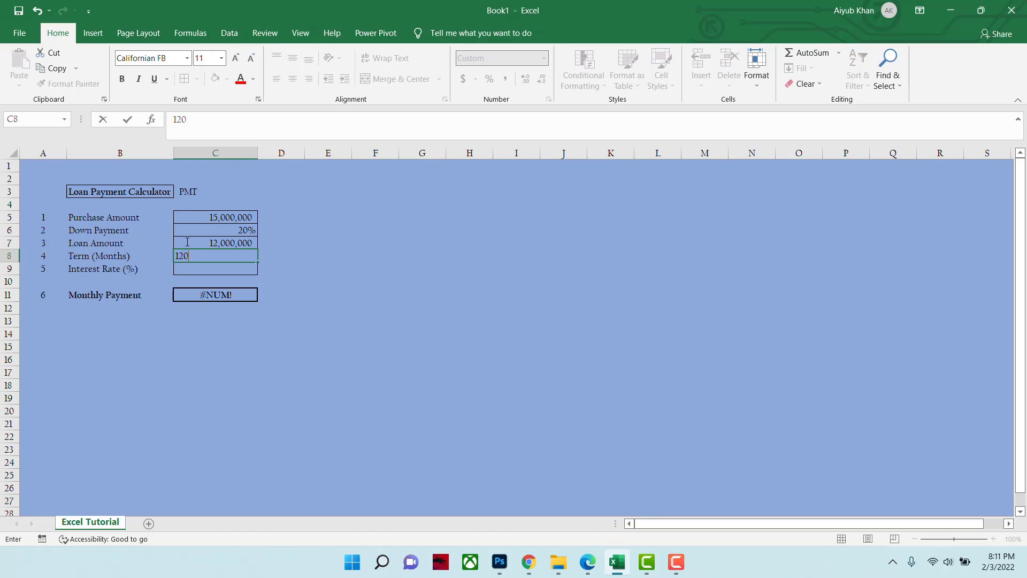
key("Return")
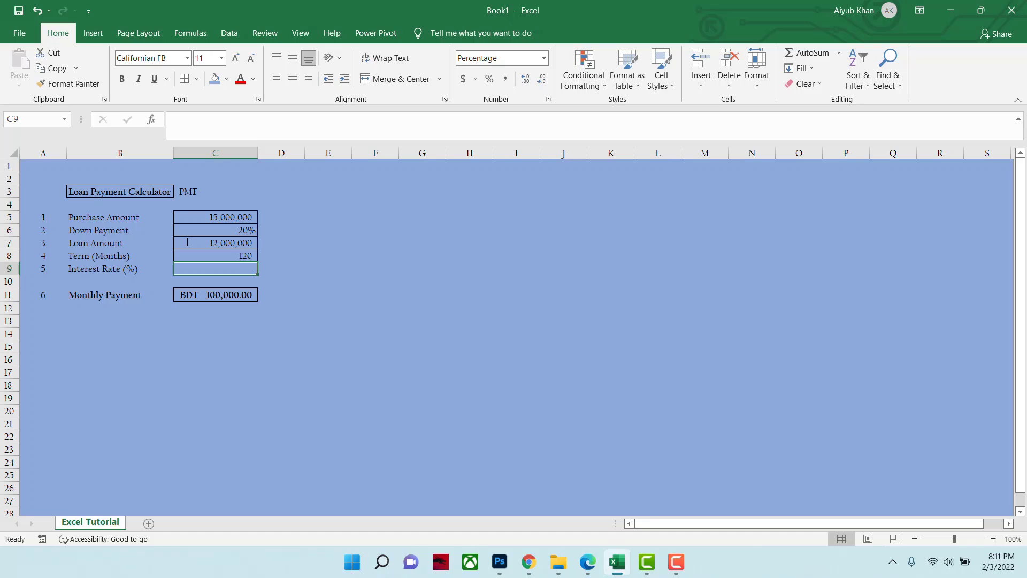
type("9")
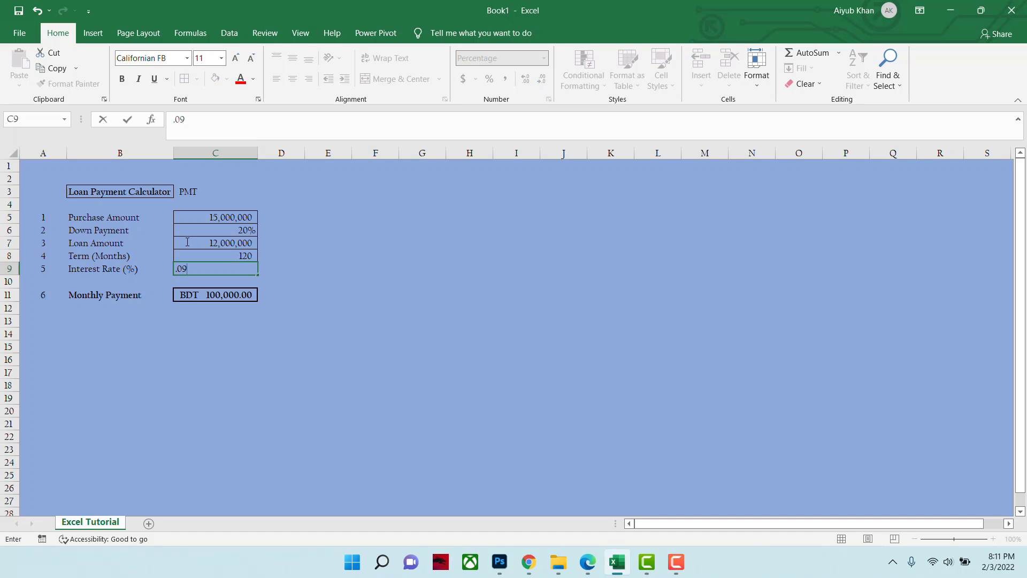
key("Return")
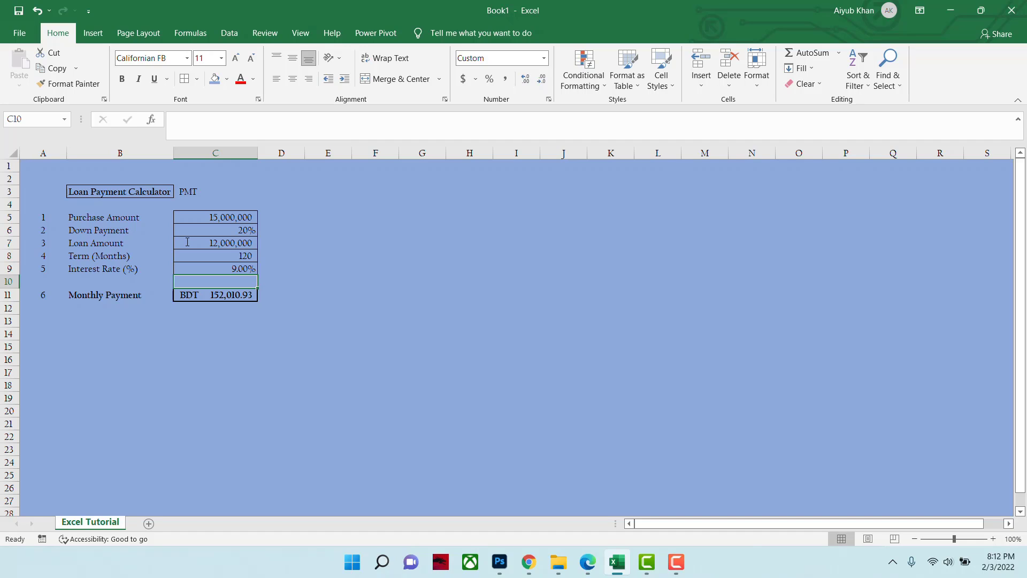
key("Up")
key("Up")
key("Up")
key("Up")
key("Up")
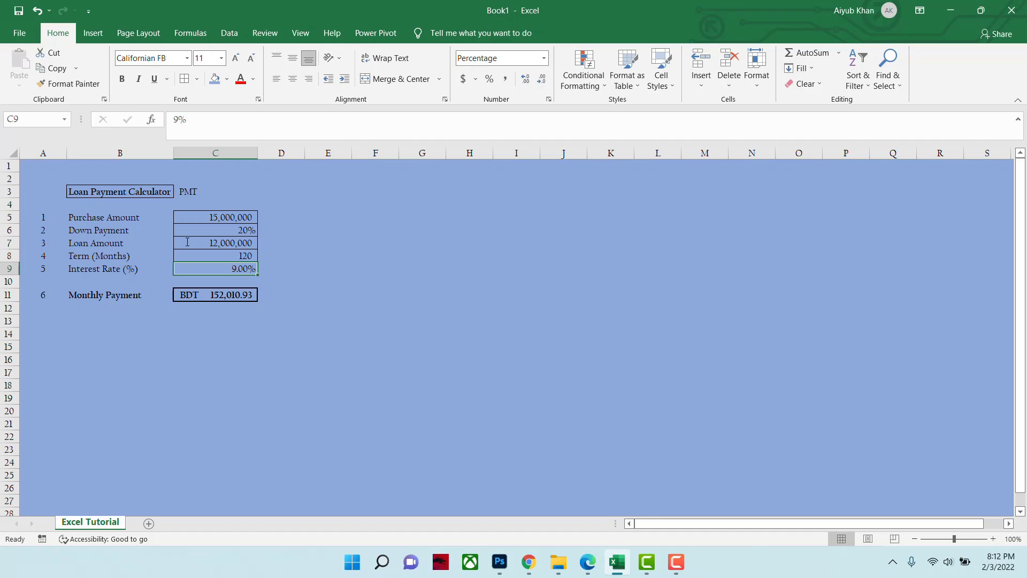